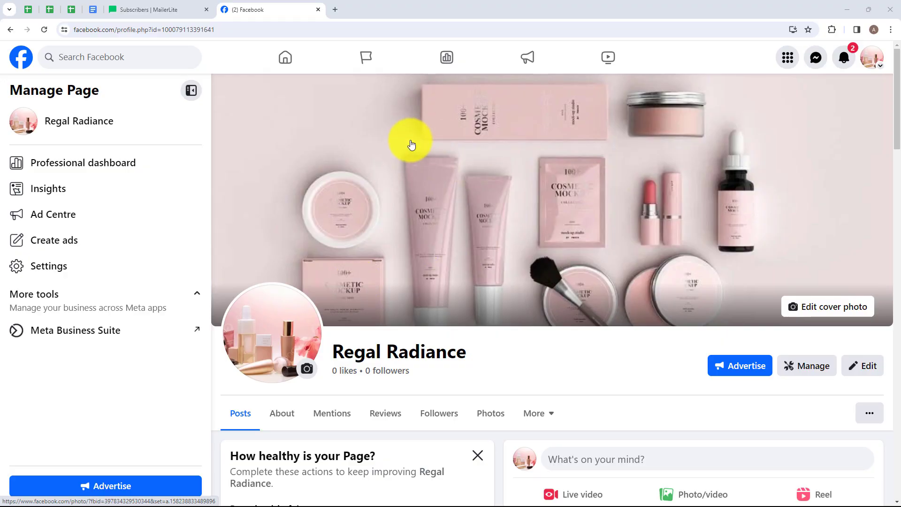
# - Review the active subscribers in MailerLite and the Regal Radiance page on Facebook
pyautogui.click(160, 10)
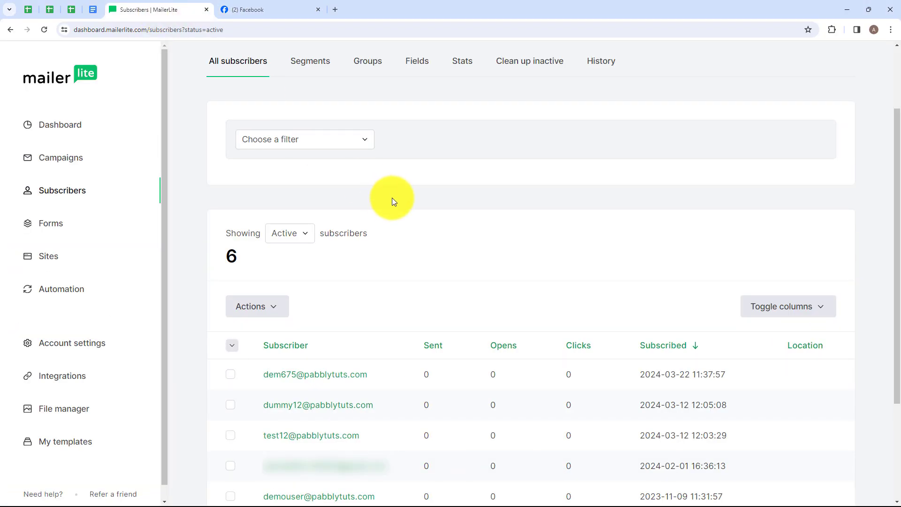
pyautogui.click(272, 9)
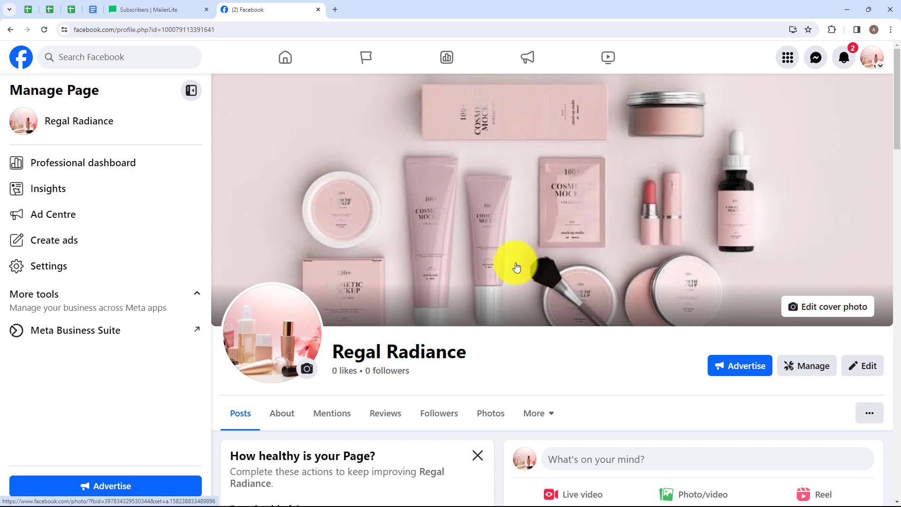
pyautogui.hotkey('ctrl', 'shift', 'Tab')
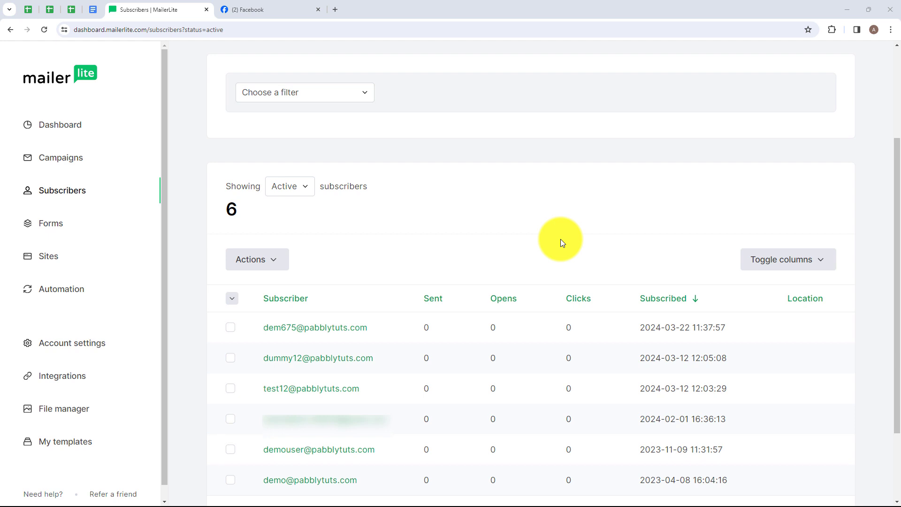
pyautogui.scroll(-1, 561, 242)
pyautogui.scroll(5, 562, 242)
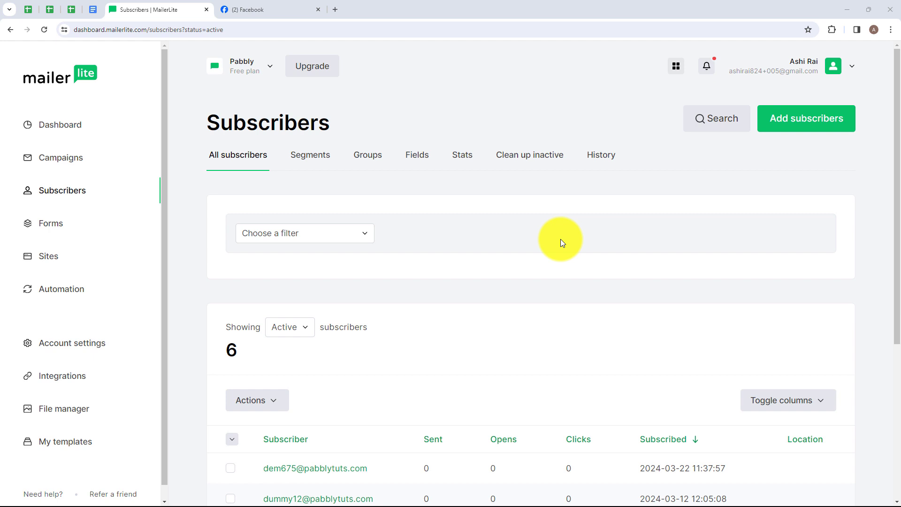
# - Open the Pabbly Connect website at pabbly.com/connect in a new browser tab
pyautogui.click(335, 10)
pyautogui.click(308, 29)
pyautogui.write('pabbly.')
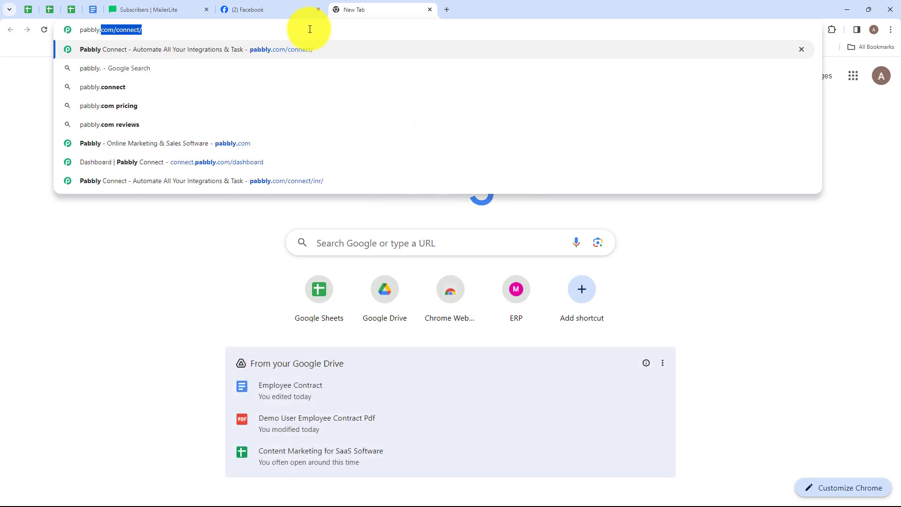
pyautogui.write('com/co')
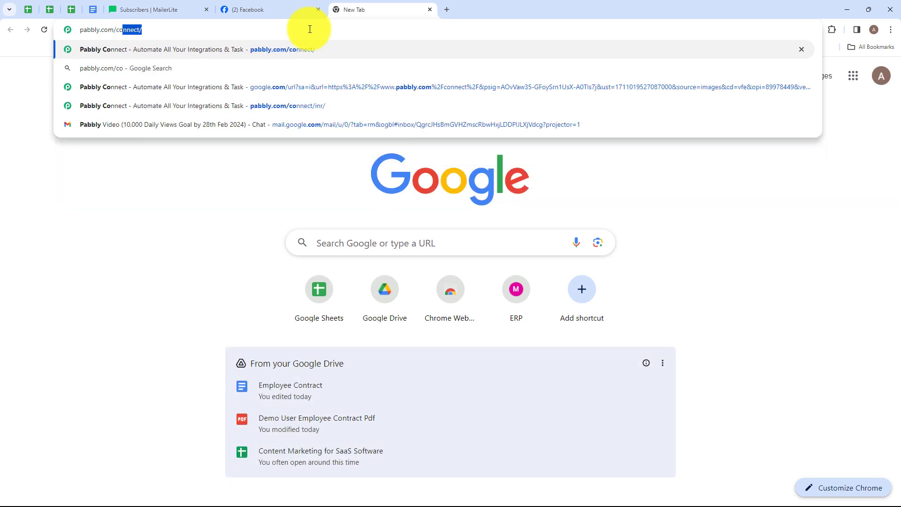
pyautogui.click(303, 49)
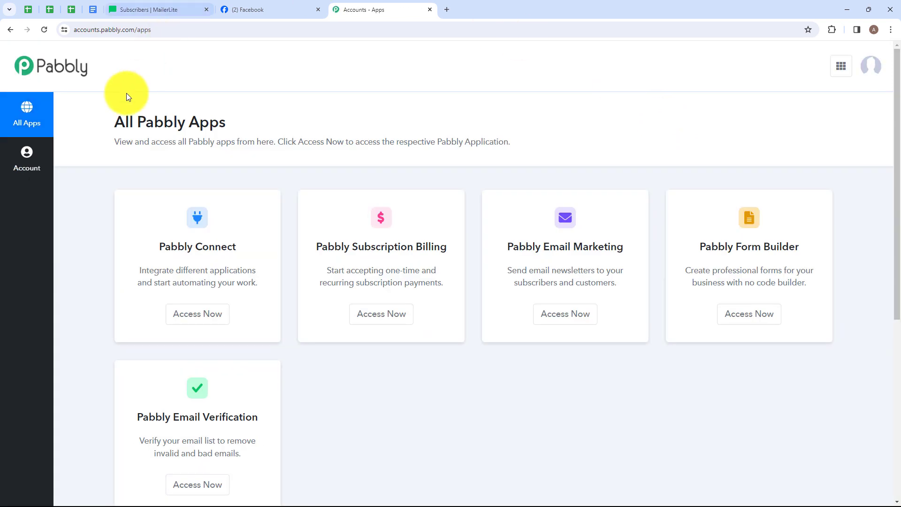
# - Open the Pabbly Connect dashboard from the All Pabbly Apps page
pyautogui.moveTo(114, 121); pyautogui.dragTo(234, 128)
pyautogui.click(210, 217)
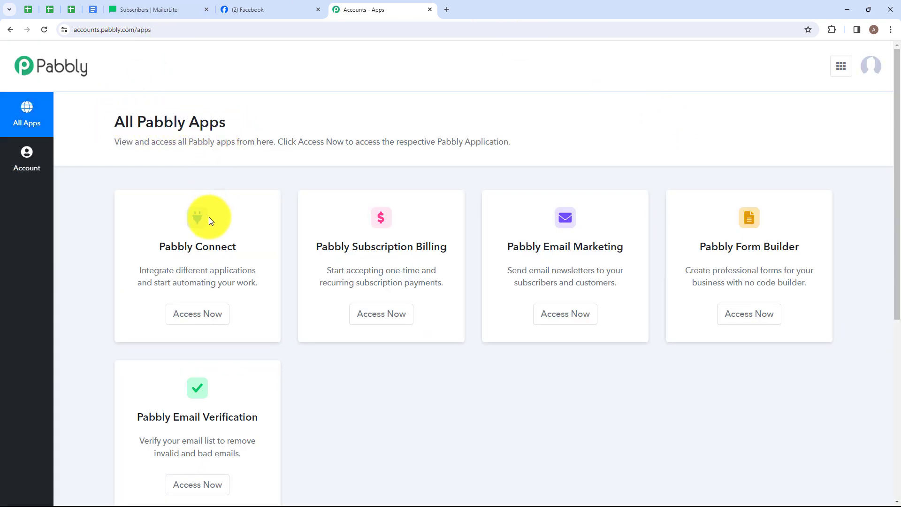
pyautogui.click(187, 303)
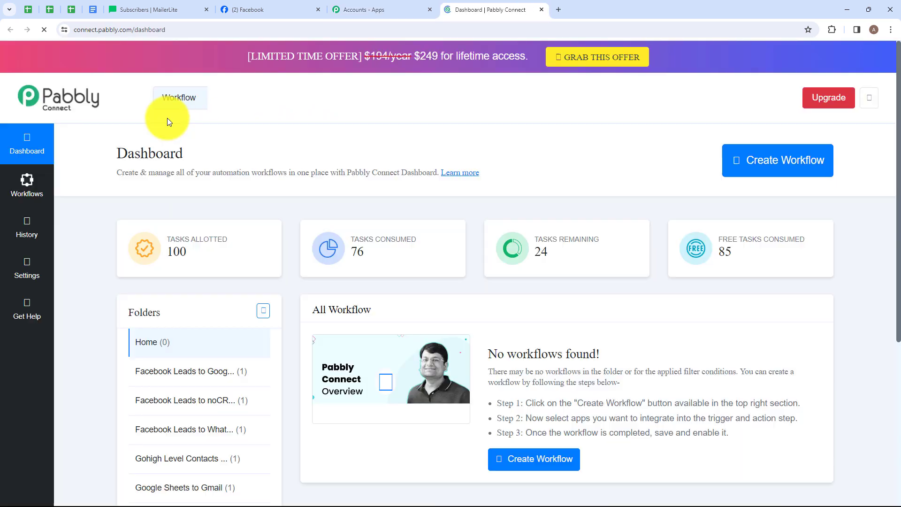
pyautogui.moveTo(101, 157); pyautogui.dragTo(208, 149)
pyautogui.click(207, 149)
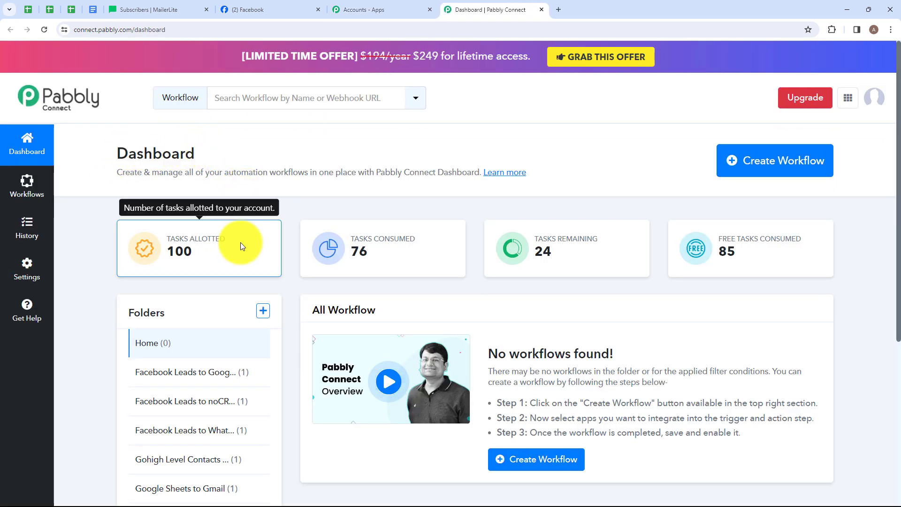
# - Create a new workflow folder named "Facebook Leads"
pyautogui.scroll(-1, 240, 242)
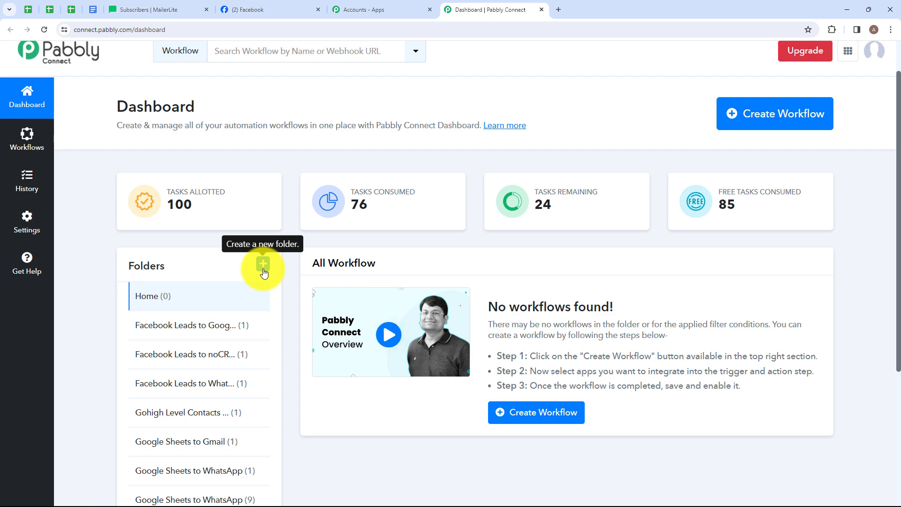
pyautogui.click(263, 265)
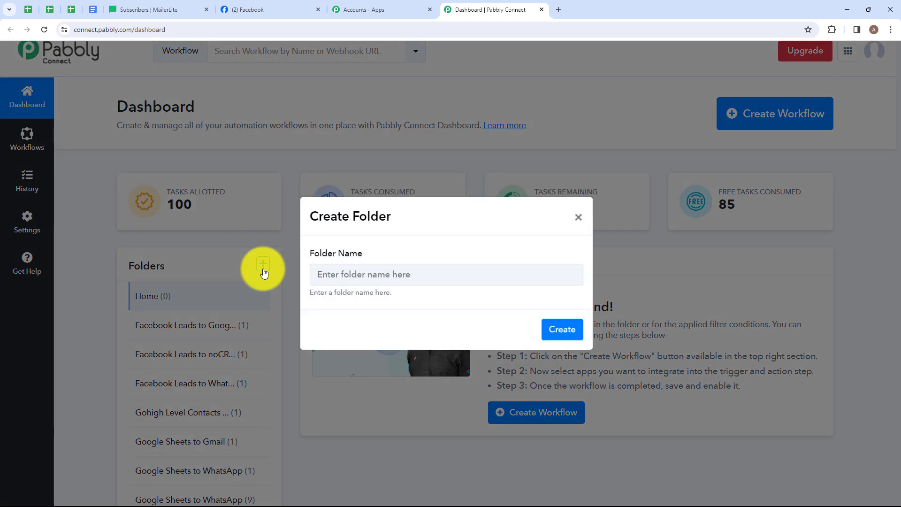
pyautogui.click(327, 275)
pyautogui.write('Facebook Leads')
pyautogui.tripleClick(398, 273)
pyautogui.click(398, 273)
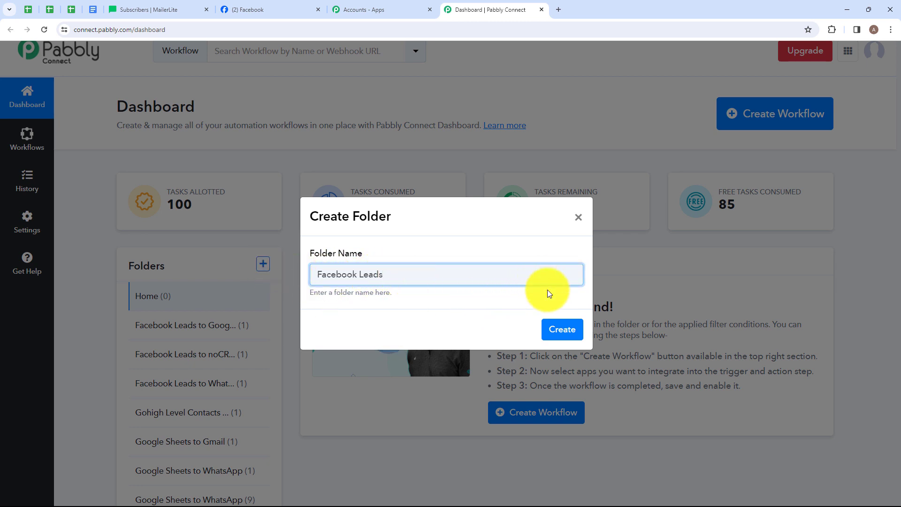
pyautogui.click(562, 328)
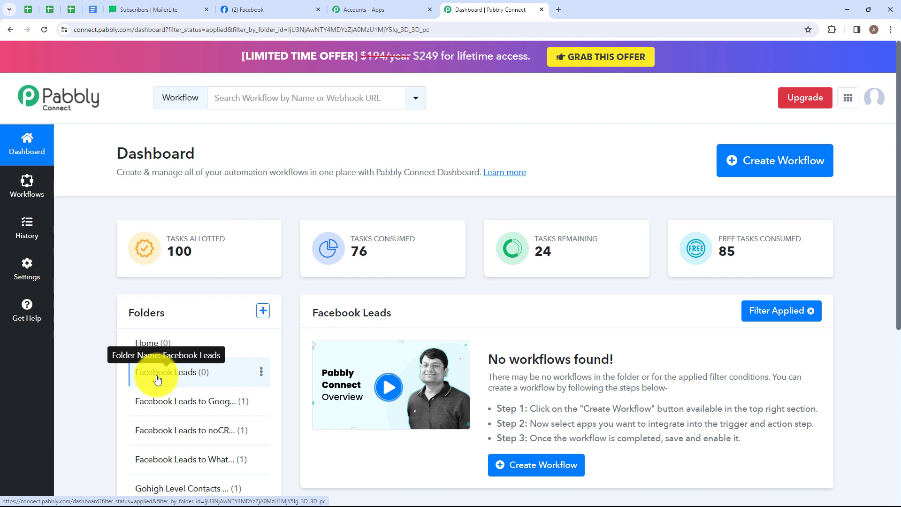
# - Create a workflow named "Add Facebook Leads in MailerLite" in the Facebook Leads folder
pyautogui.click(756, 162)
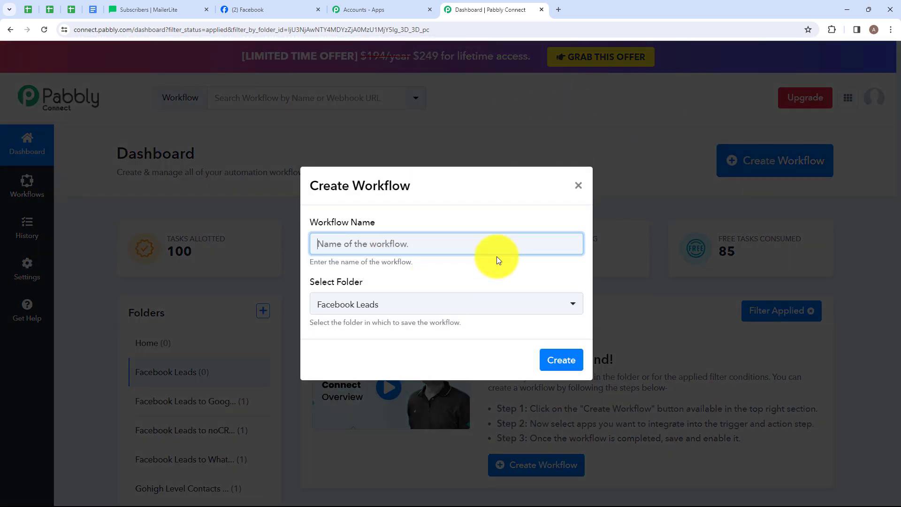
pyautogui.write('Add Facebook Leads in MailerLite')
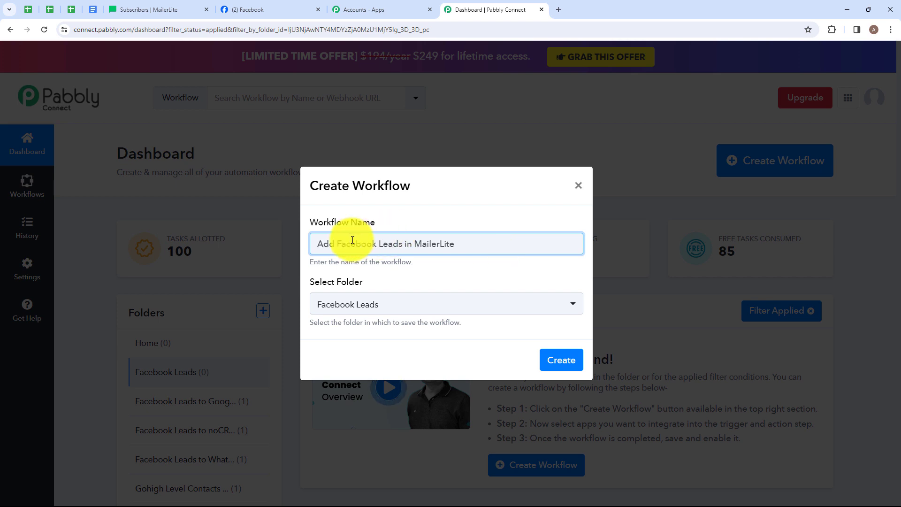
pyautogui.moveTo(316, 242); pyautogui.dragTo(488, 243)
pyautogui.click(488, 243)
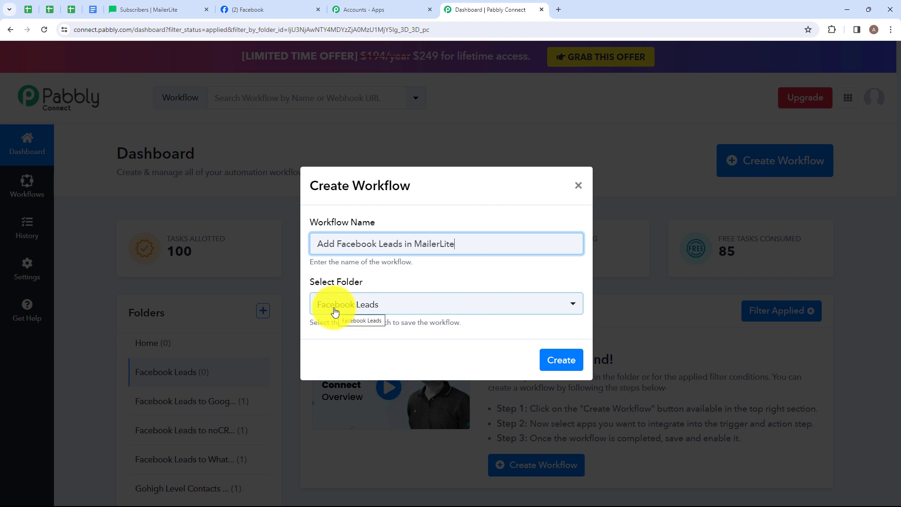
pyautogui.click(572, 306)
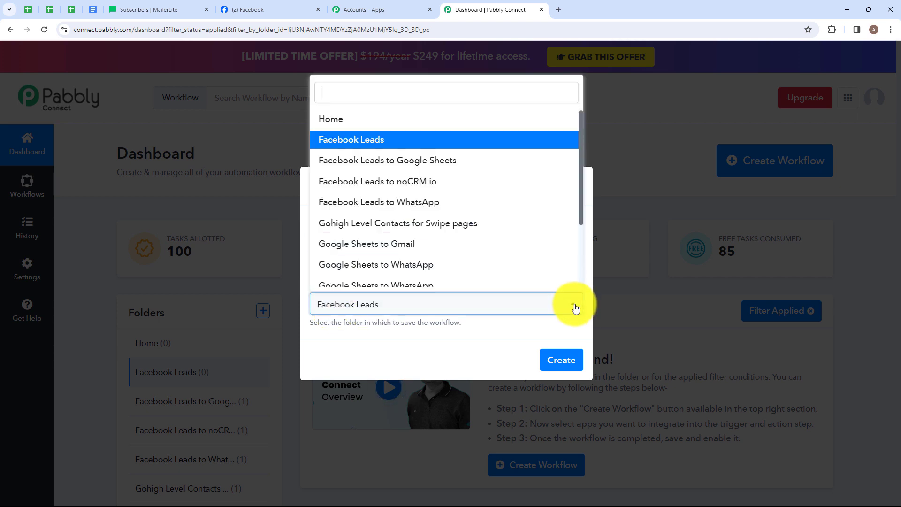
pyautogui.scroll(-2, 467, 177)
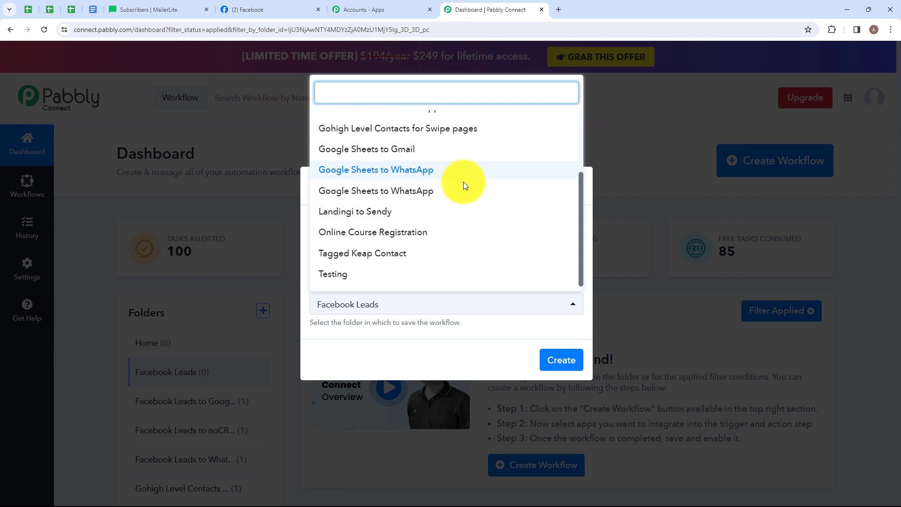
pyautogui.click(439, 323)
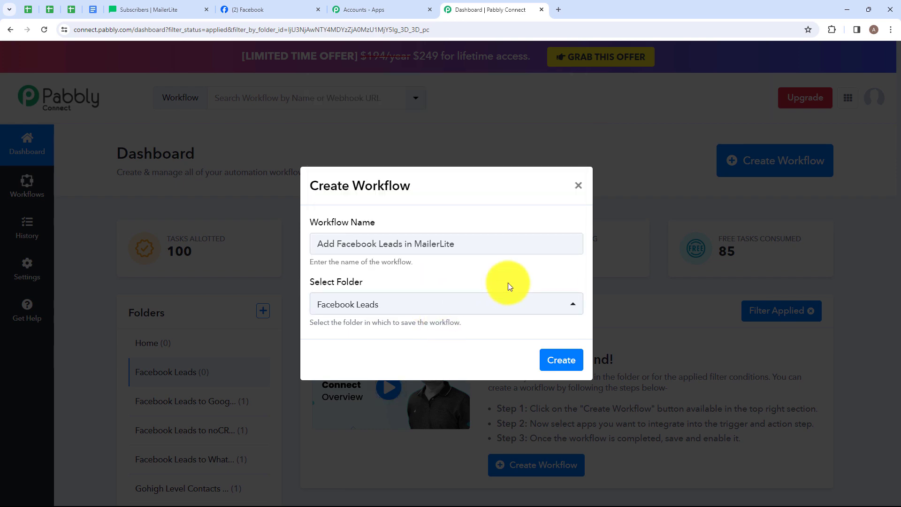
pyautogui.click(559, 361)
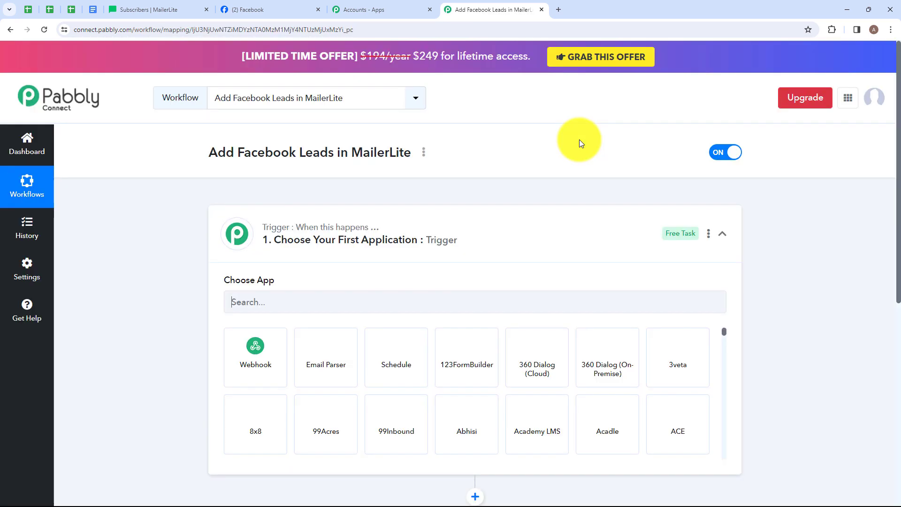
# - Find Facebook Lead Ads and choose it as the workflow's trigger application
pyautogui.click(447, 225)
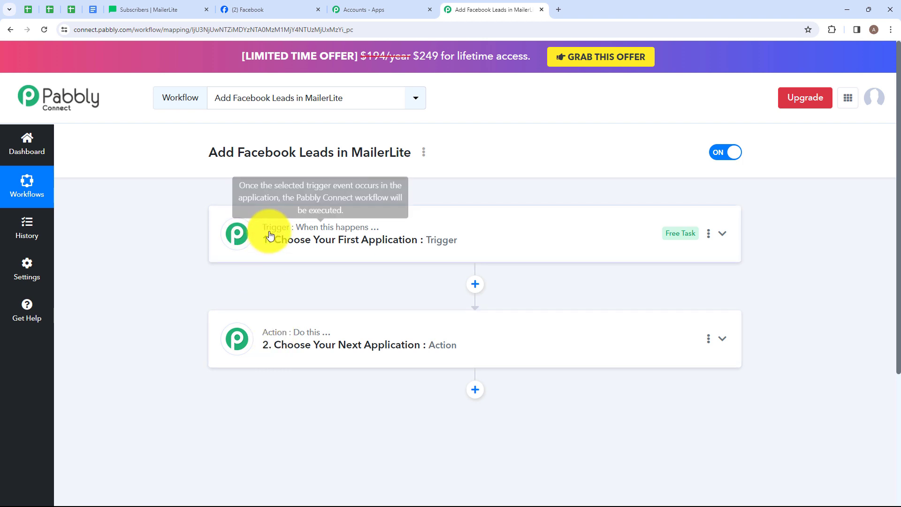
pyautogui.moveTo(317, 334)
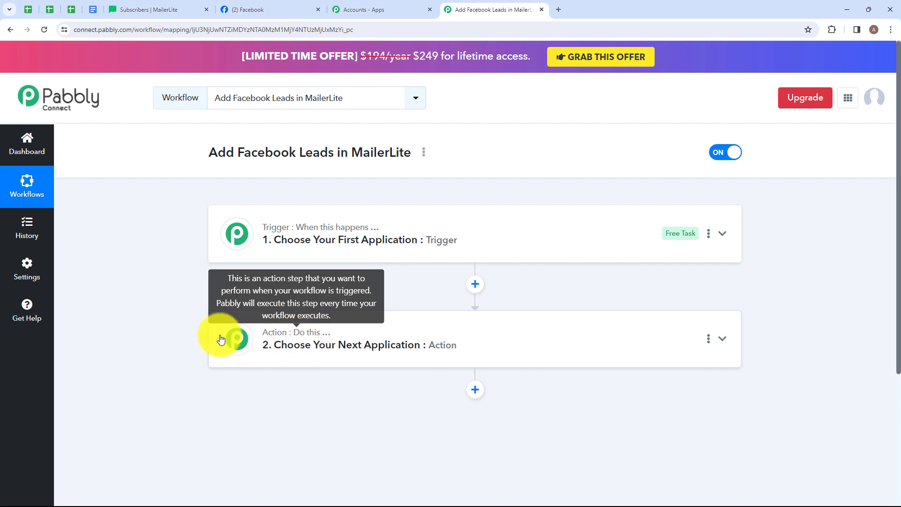
pyautogui.click(291, 245)
pyautogui.click(334, 294)
pyautogui.write('Face')
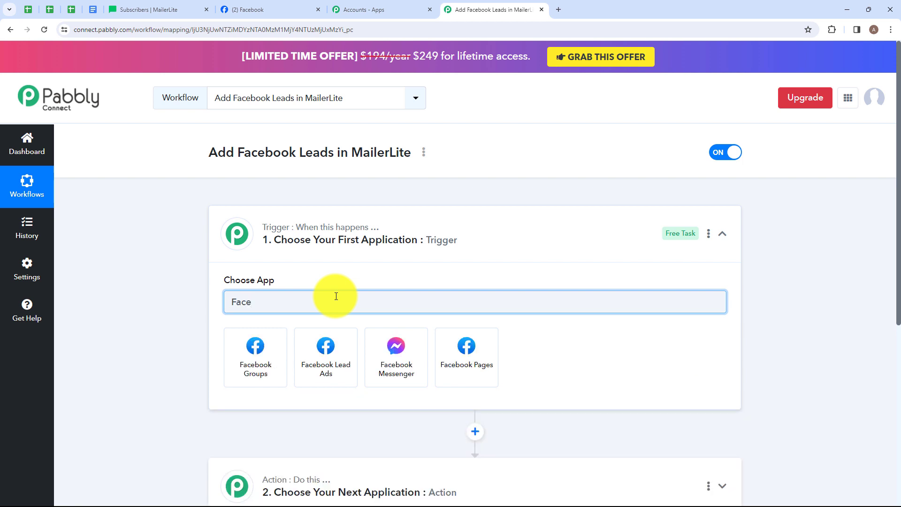
pyautogui.click(327, 343)
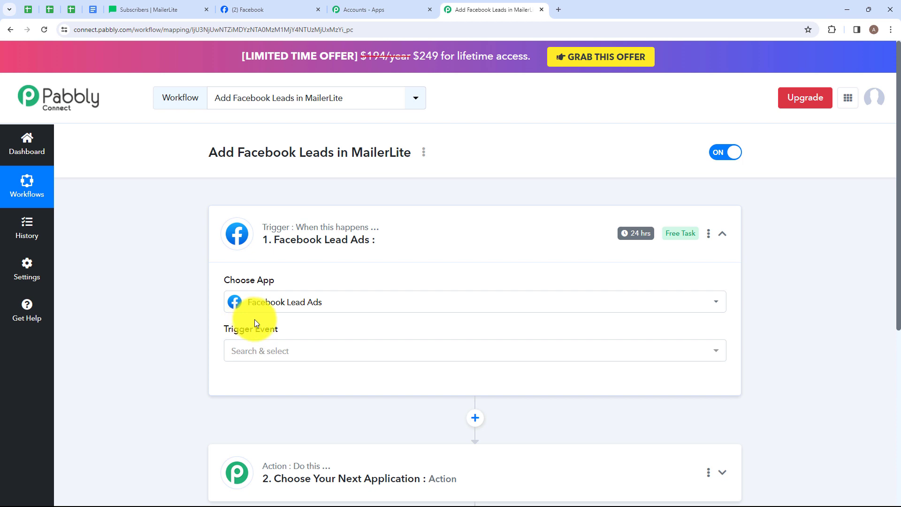
# - Set the trigger event to New Lead (Instant) and open the Facebook Lead Ads connection settings
pyautogui.click(305, 354)
pyautogui.scroll(-2, 308, 362)
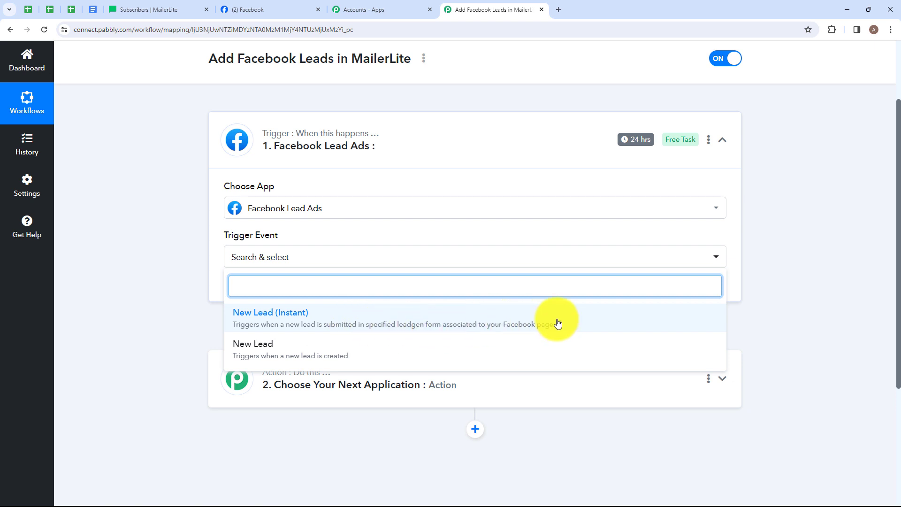
pyautogui.click(277, 313)
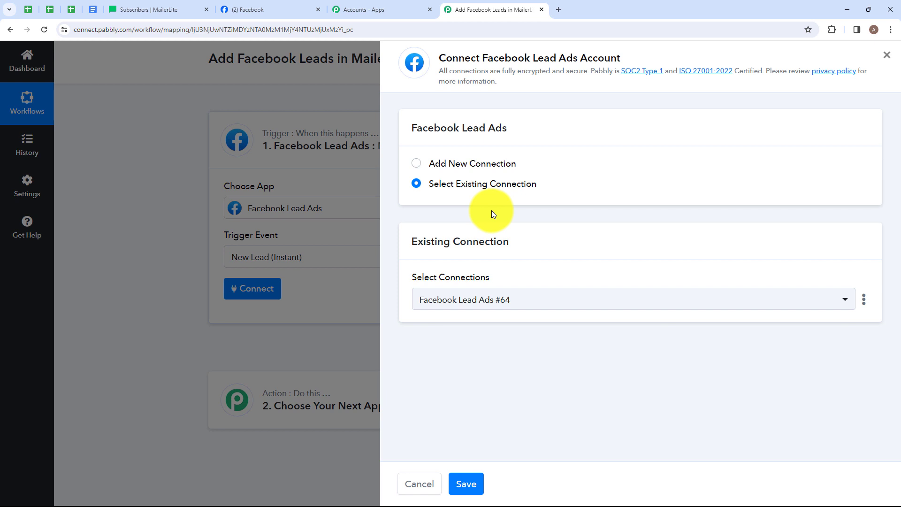
# - Add a new Facebook Lead Ads connection and authorise it by continuing with the account switch
pyautogui.click(417, 165)
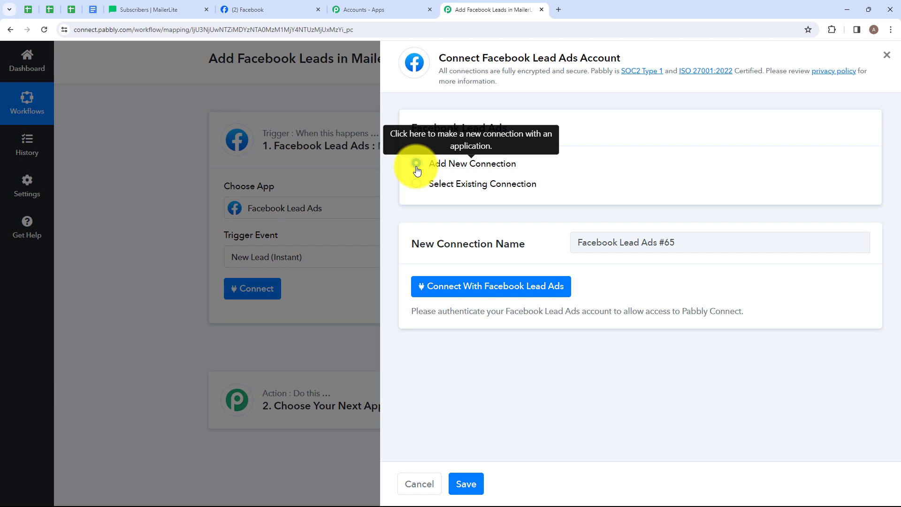
pyautogui.click(448, 290)
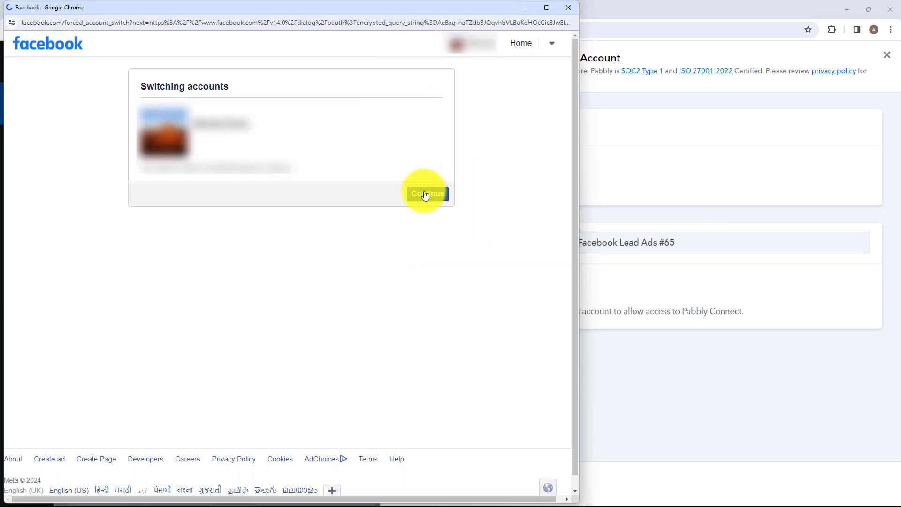
pyautogui.click(425, 195)
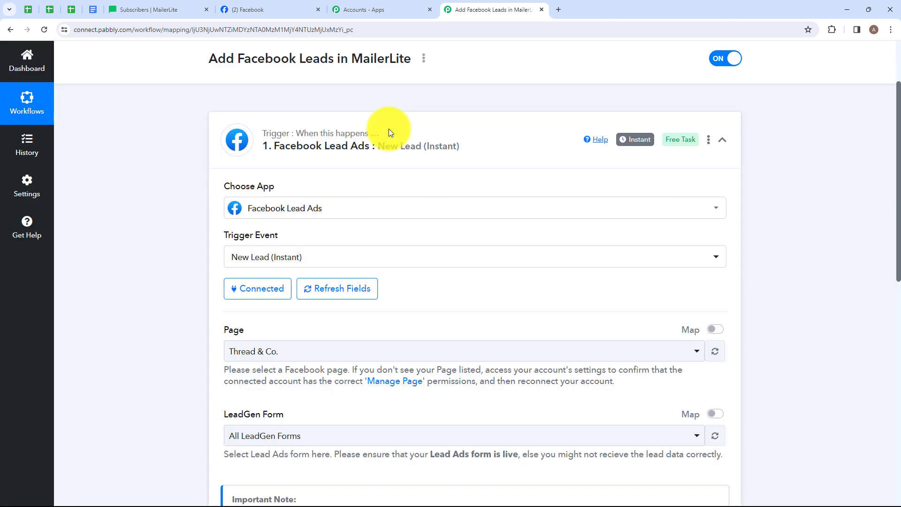
# - Check the page name on Facebook and set the trigger's Page to Regal Radiance
pyautogui.scroll(-3, 388, 129)
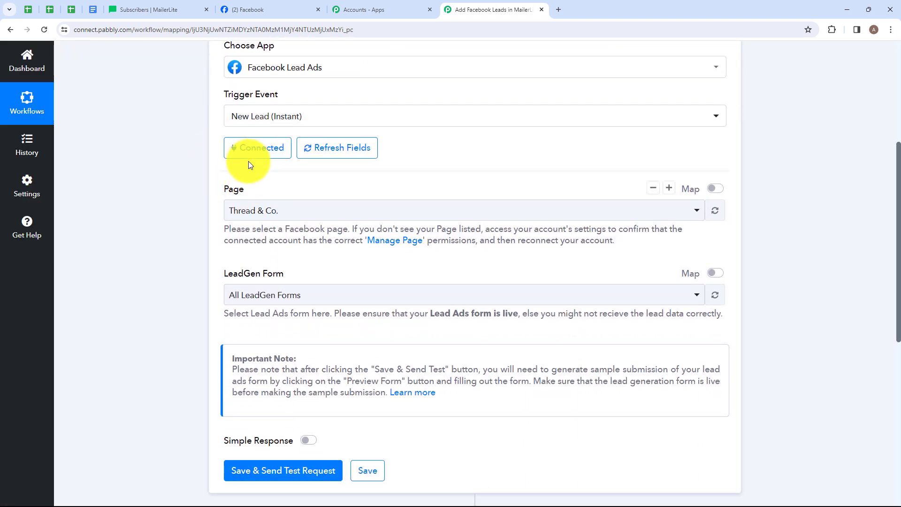
pyautogui.scroll(-1, 249, 164)
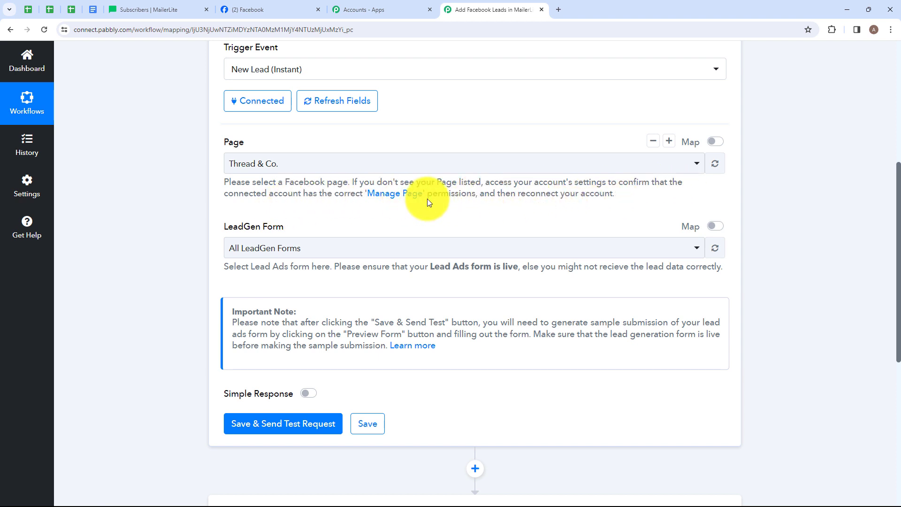
pyautogui.click(300, 166)
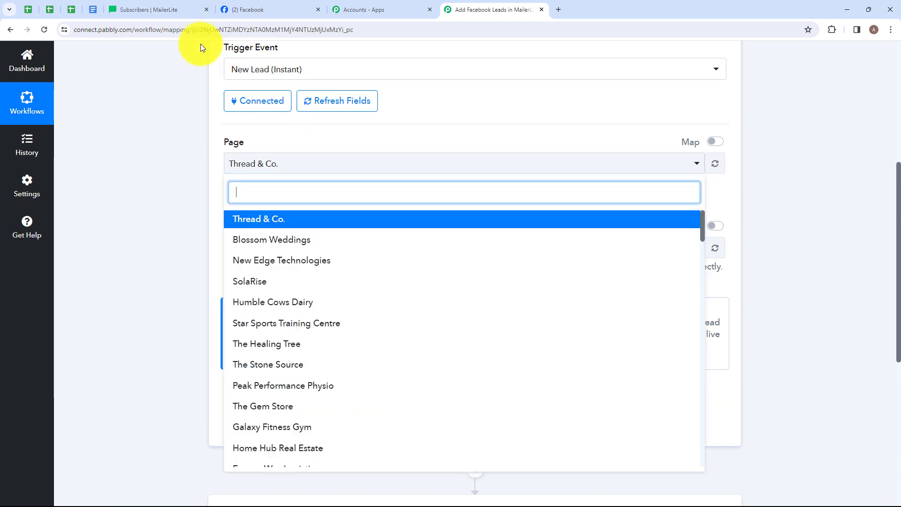
pyautogui.click(244, 11)
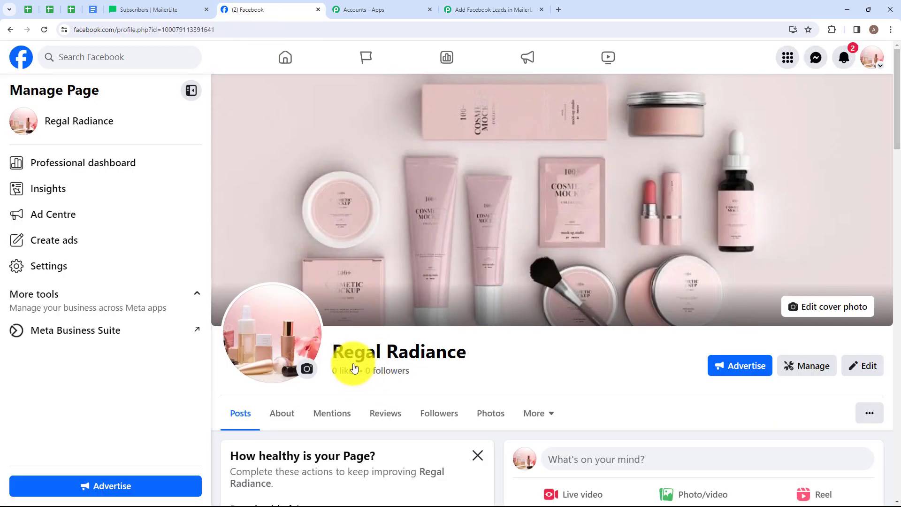
pyautogui.click(497, 9)
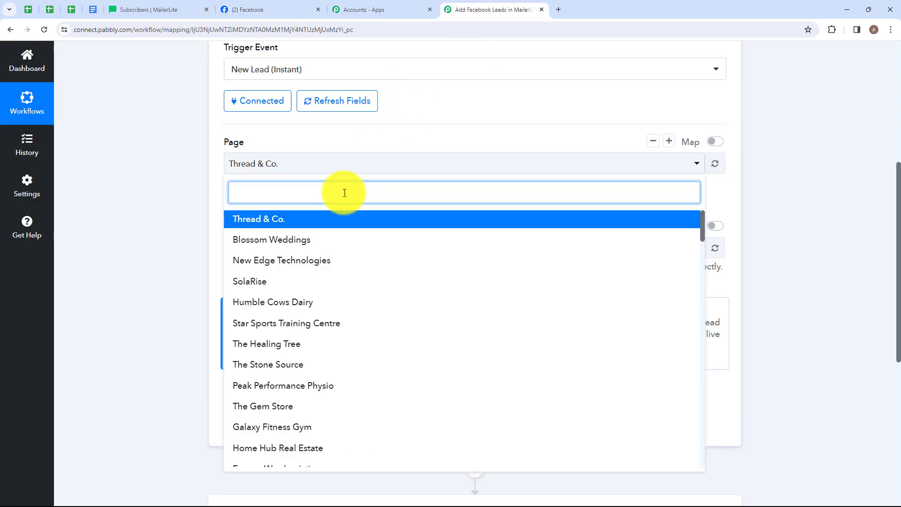
pyautogui.write('Regal')
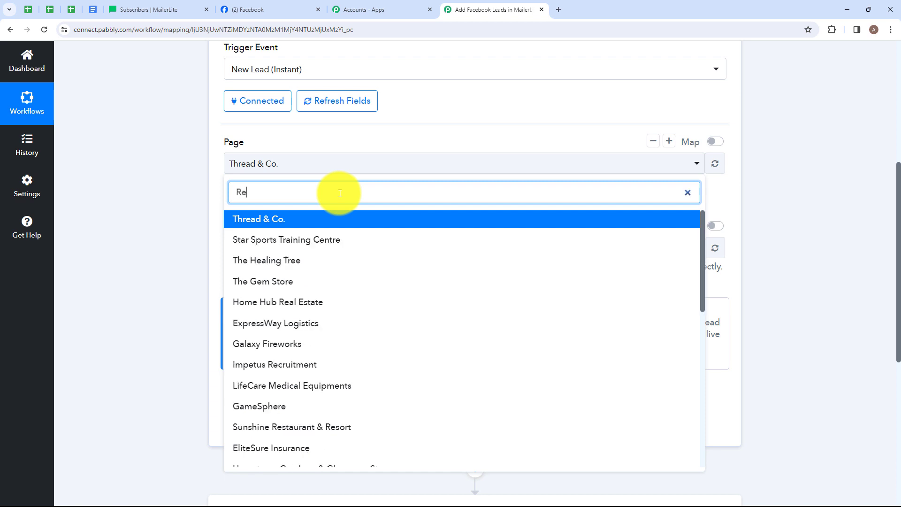
pyautogui.click(338, 220)
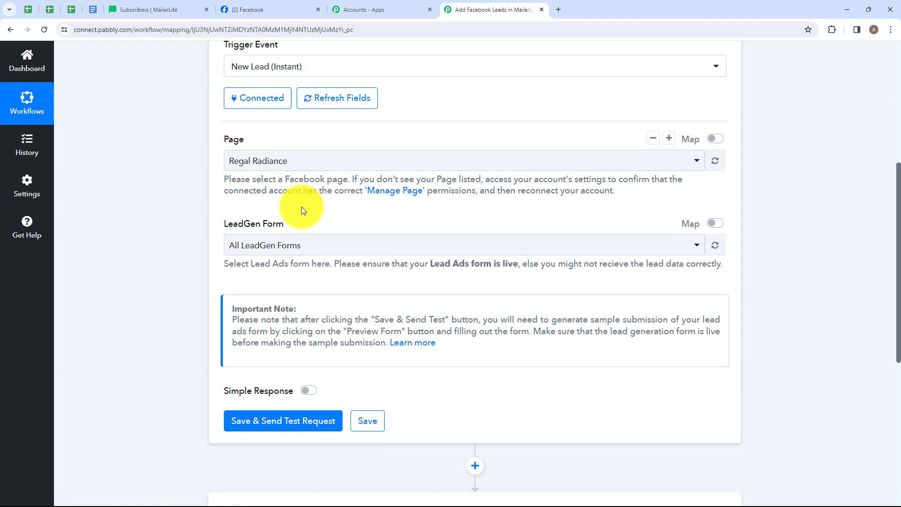
# - Set the trigger's lead generation form to "LeadGen Form!" and save the trigger with a test request to await the webhook response
pyautogui.scroll(-1, 302, 207)
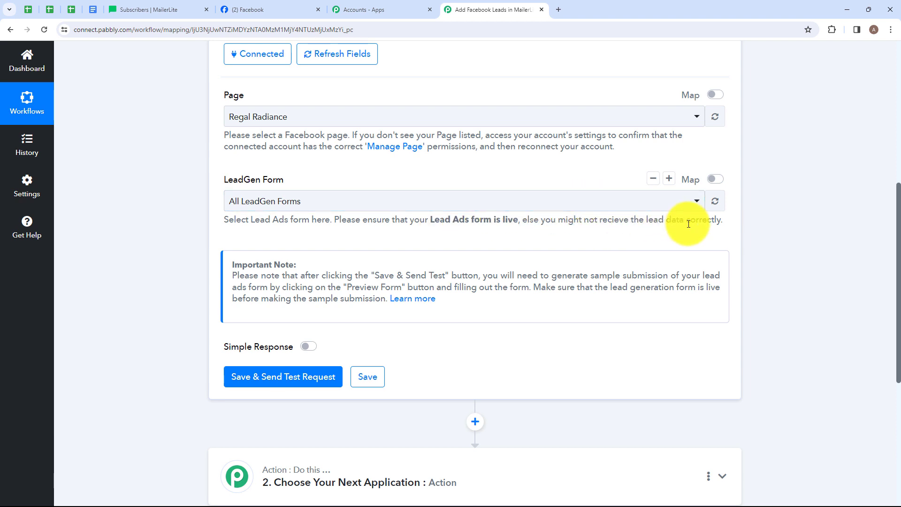
pyautogui.click(316, 207)
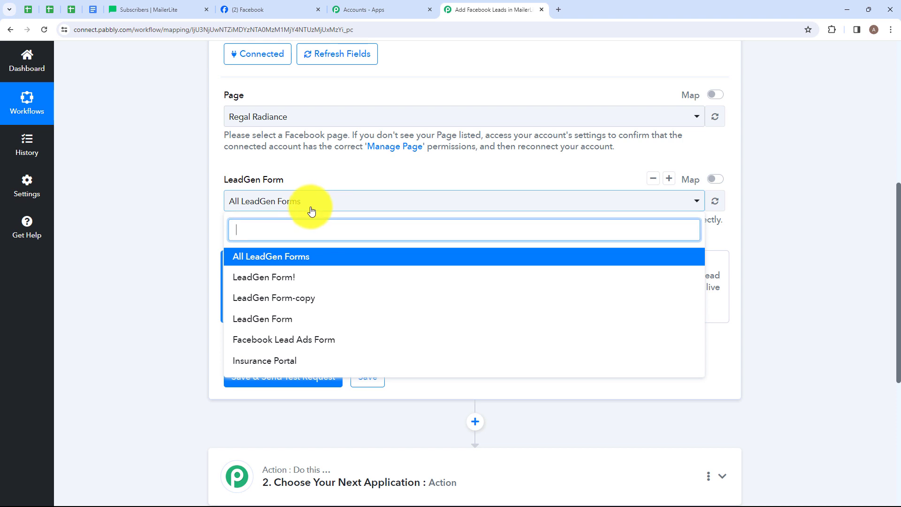
pyautogui.click(303, 277)
pyautogui.scroll(-2, 333, 199)
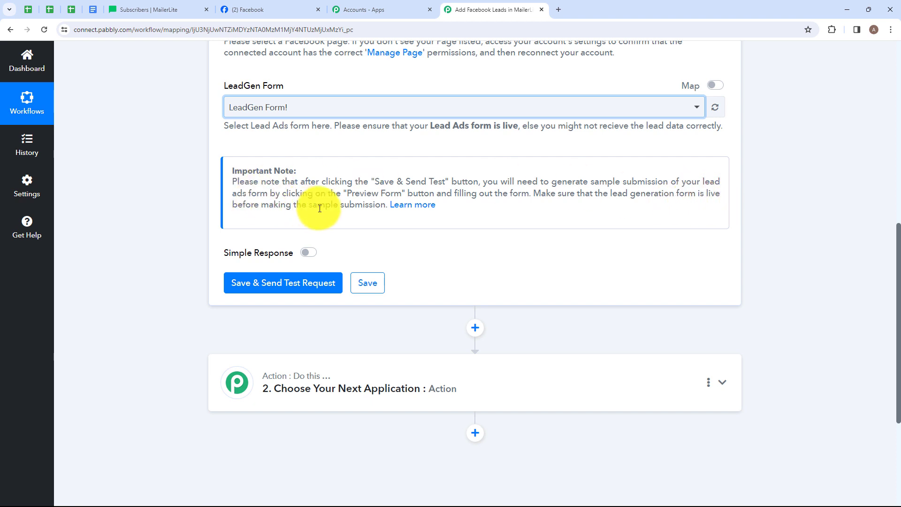
pyautogui.scroll(1, 371, 211)
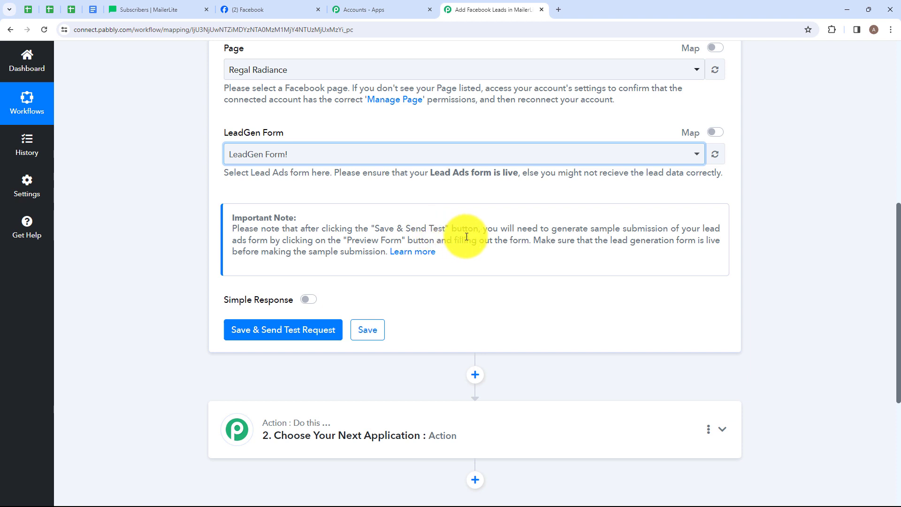
pyautogui.click(272, 337)
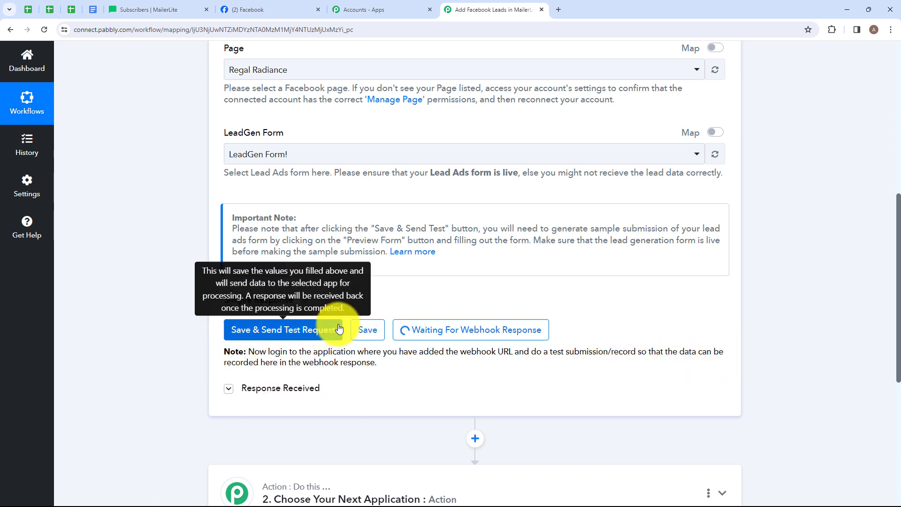
# - Search the web for Meta for Developers and open its Lead Ads RTU Debug Tool
pyautogui.click(556, 10)
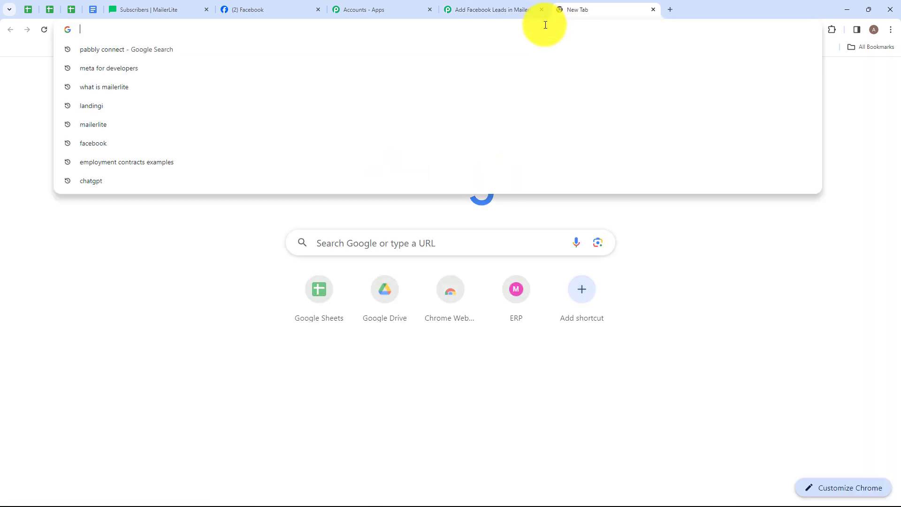
pyautogui.write('meta')
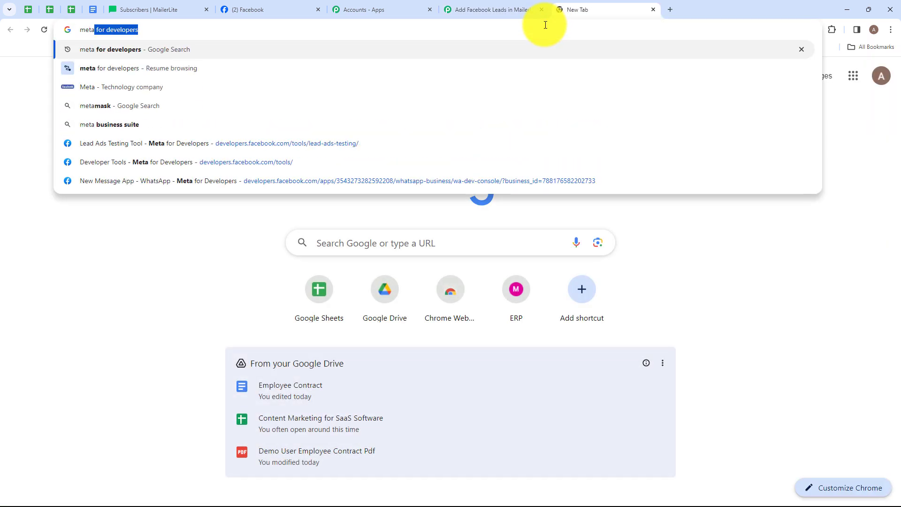
pyautogui.press('Return')
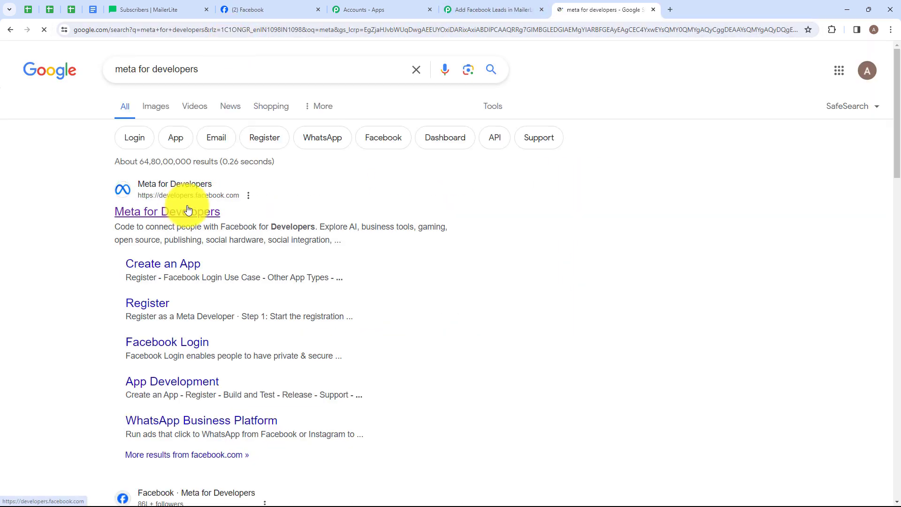
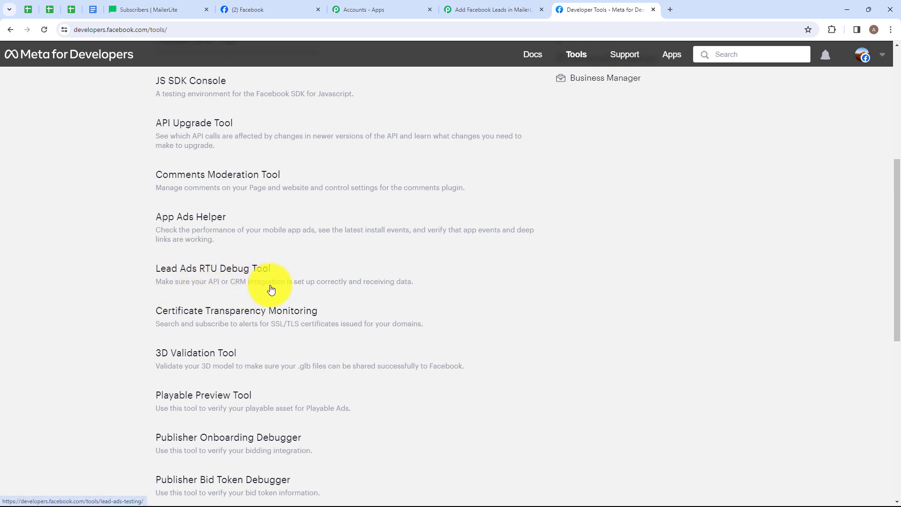
pyautogui.click(236, 274)
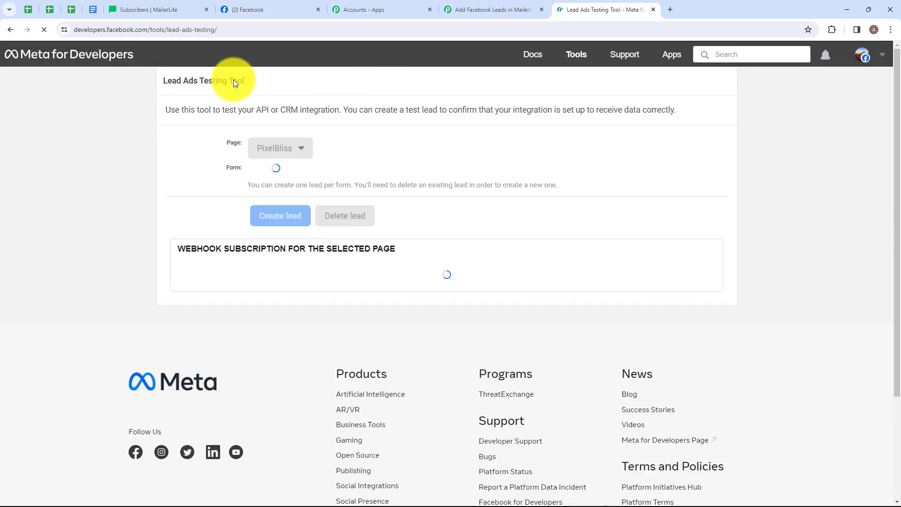
pyautogui.moveTo(166, 81); pyautogui.dragTo(263, 80)
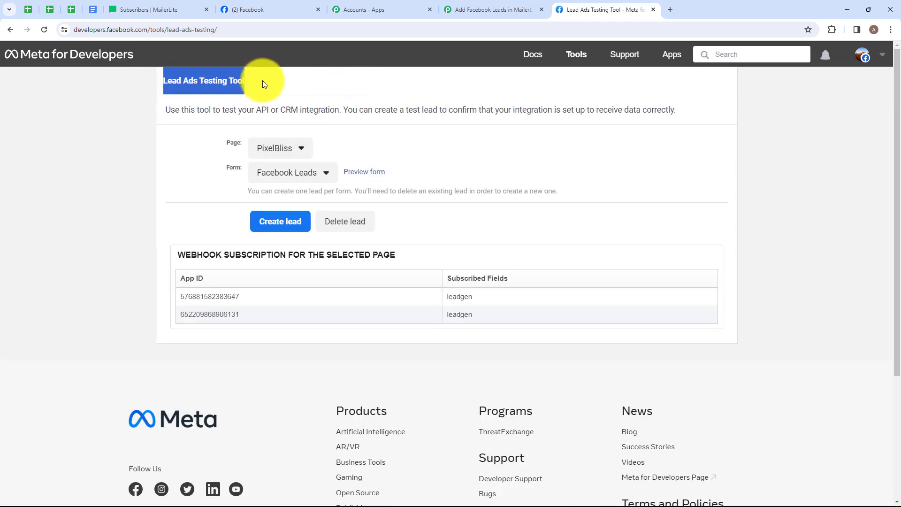
pyautogui.click(263, 80)
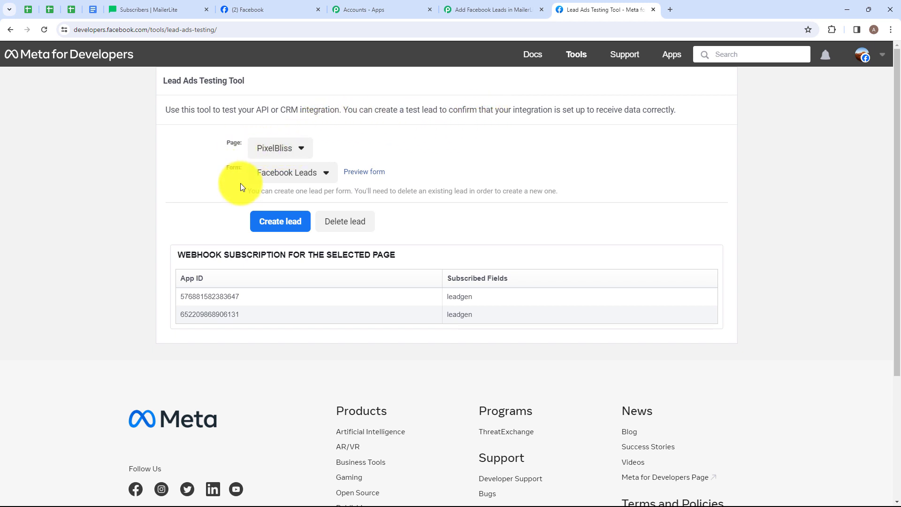
# - Set the Lead Ads Testing Tool's page to Regal Radiance
pyautogui.click(285, 153)
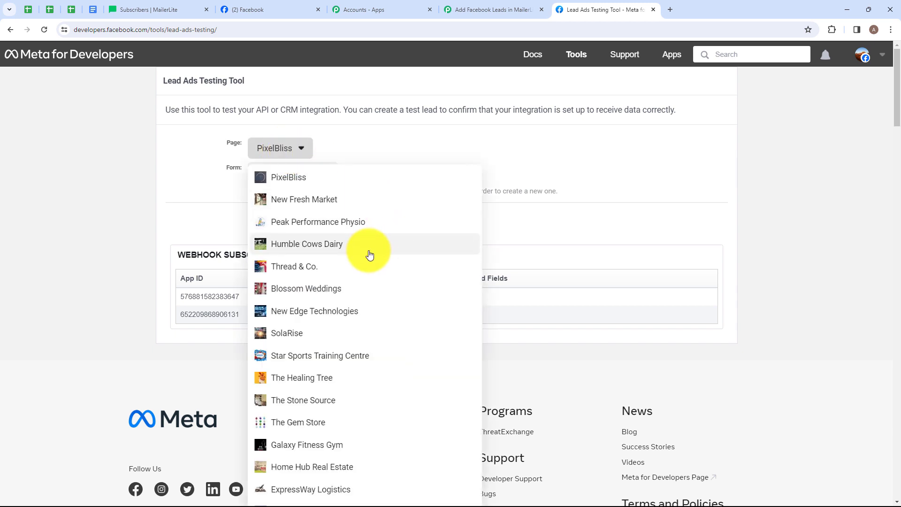
pyautogui.scroll(-4, 347, 282)
pyautogui.click(322, 345)
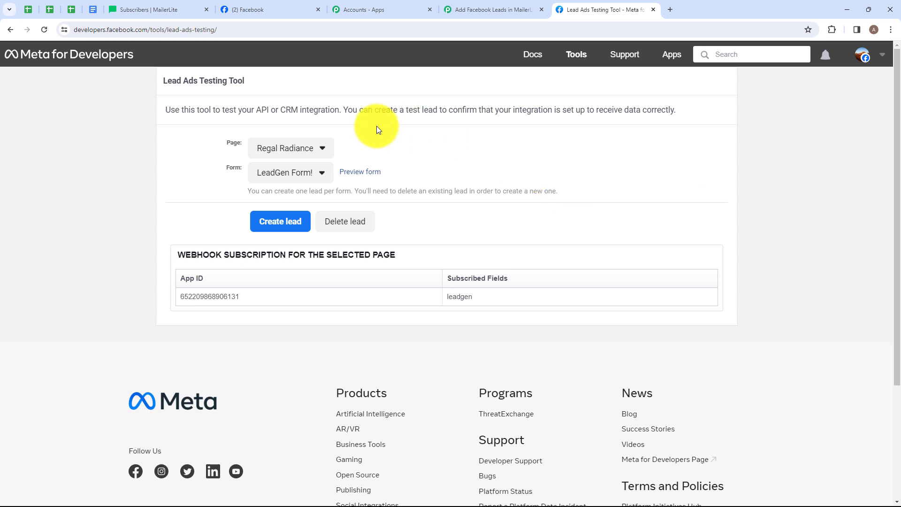
# - Preview the LeadGen Form! form, submit a test lead with the prefilled contact details and close the preview
pyautogui.click(356, 172)
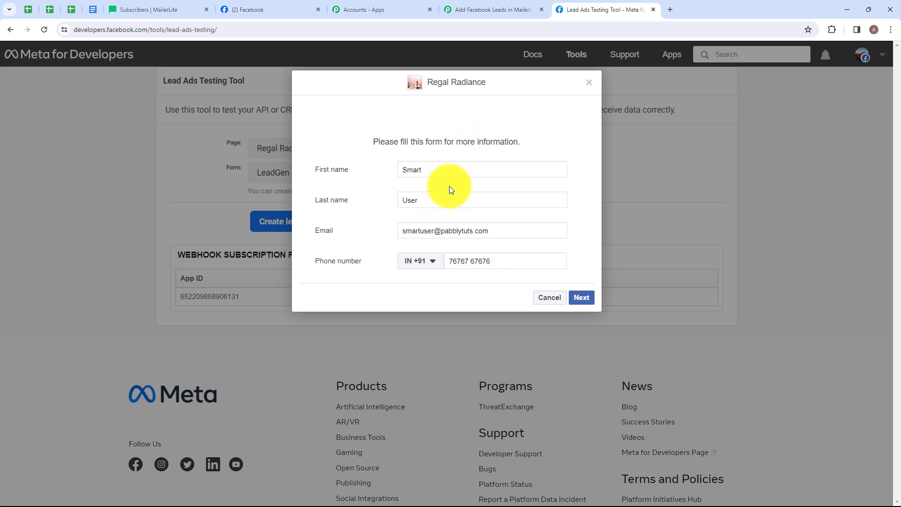
pyautogui.click(580, 297)
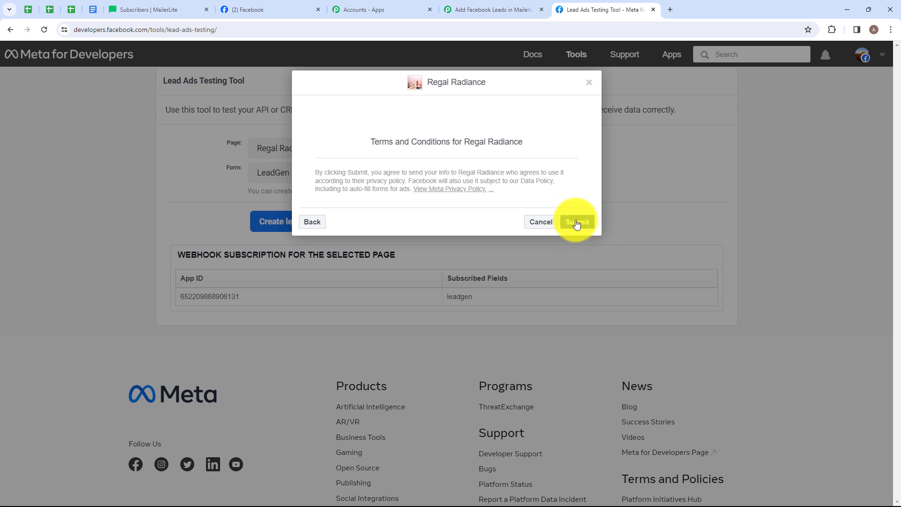
pyautogui.click(577, 222)
pyautogui.click(588, 82)
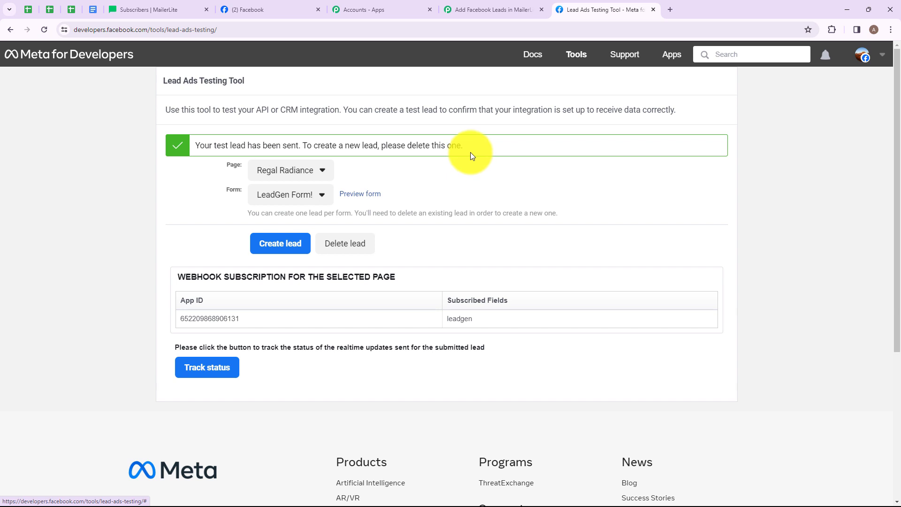
# - Return to the Pabbly Connect workflow and examine the captured lead's first name, last name, email and phone number in the trigger response
pyautogui.click(481, 9)
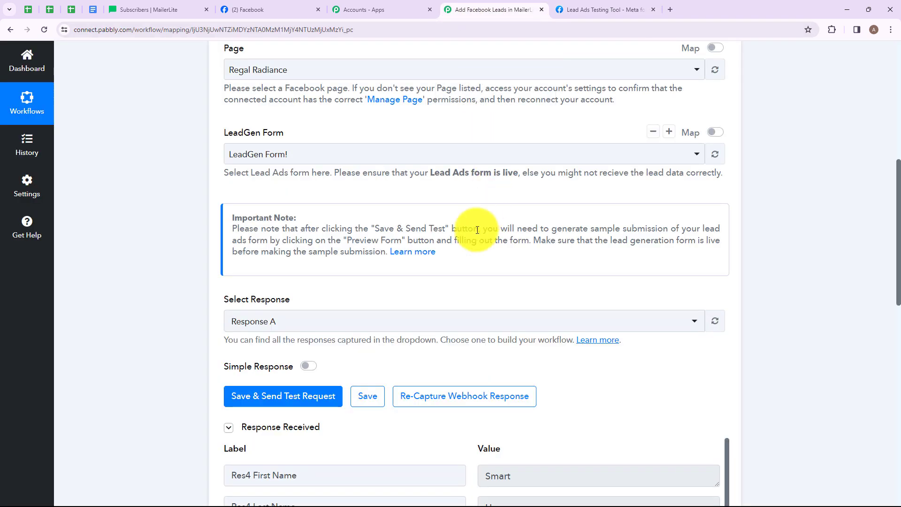
pyautogui.scroll(-4, 437, 303)
pyautogui.scroll(-2, 454, 293)
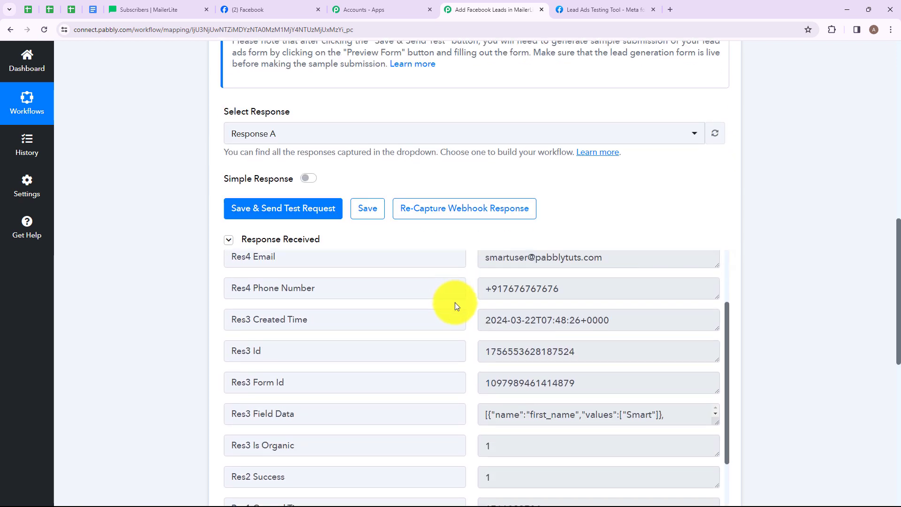
pyautogui.scroll(4, 530, 263)
pyautogui.scroll(-1, 547, 253)
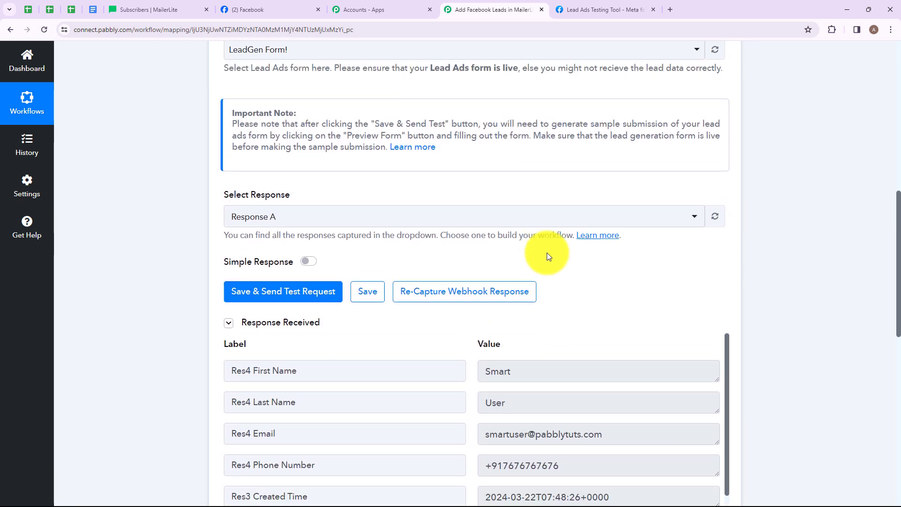
pyautogui.moveTo(509, 334); pyautogui.dragTo(475, 342)
pyautogui.moveTo(506, 372); pyautogui.dragTo(586, 286)
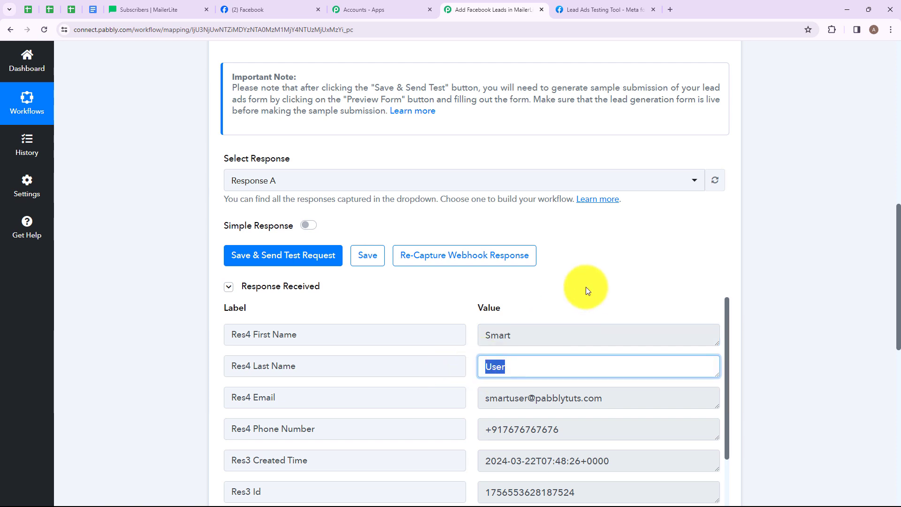
pyautogui.scroll(-3, 596, 263)
pyautogui.moveTo(616, 246); pyautogui.dragTo(441, 283)
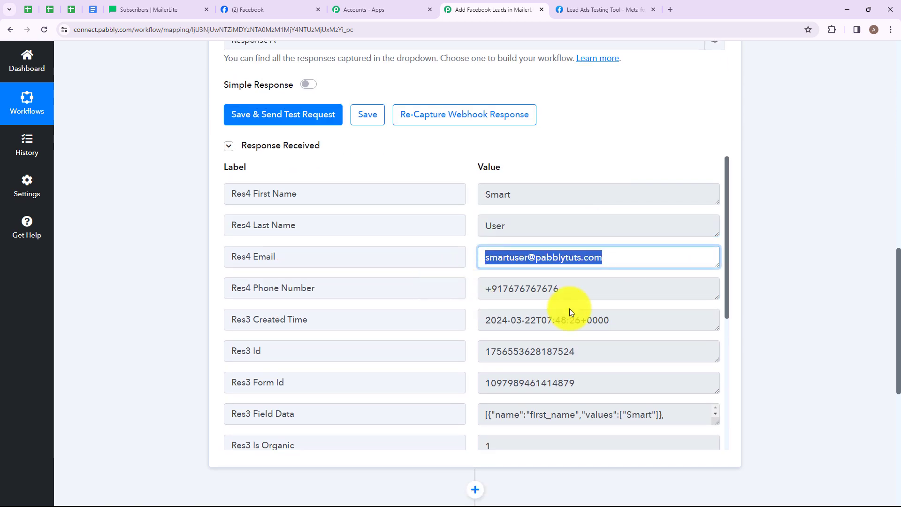
pyautogui.scroll(-2, 593, 160)
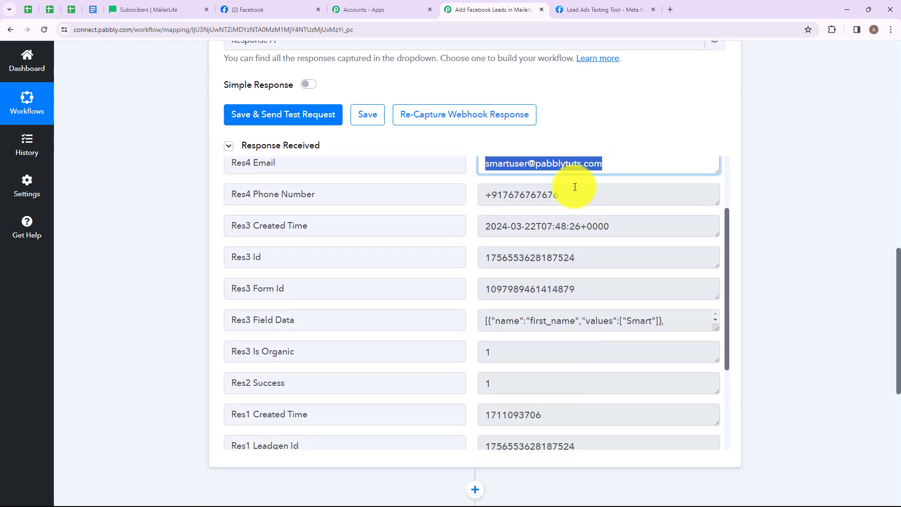
pyautogui.moveTo(577, 187); pyautogui.dragTo(444, 191)
# - Expand the workflow's action step, search for "Mai" and choose MailerLite Classic as its application
pyautogui.scroll(-3, 498, 271)
pyautogui.scroll(-3, 666, 143)
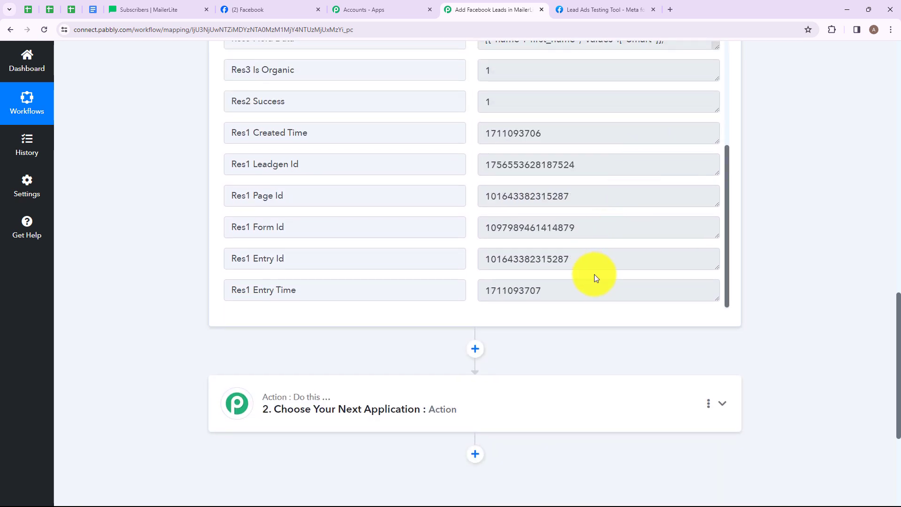
pyautogui.click(508, 388)
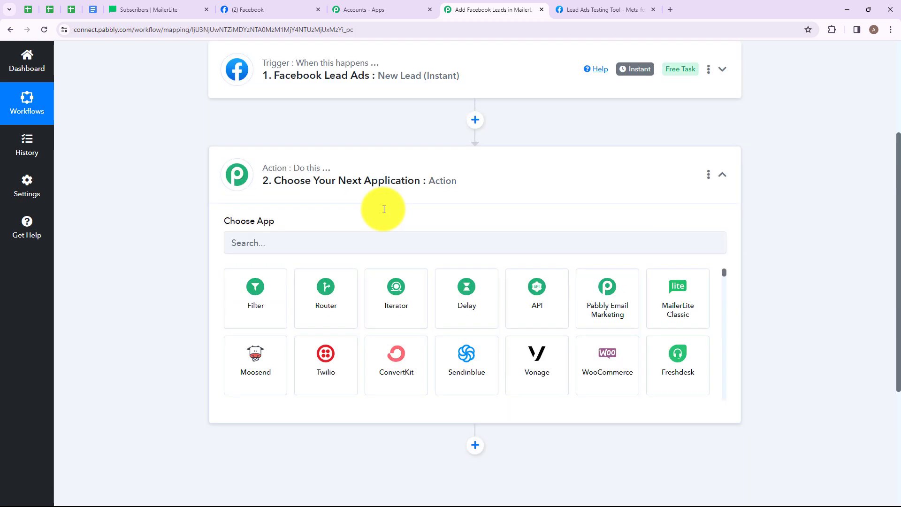
pyautogui.click(379, 243)
pyautogui.write('Mai')
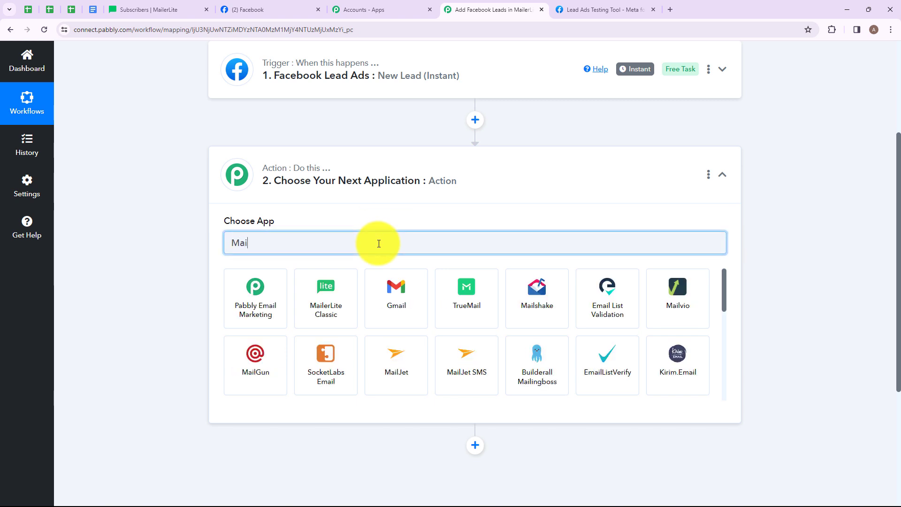
pyautogui.click(341, 301)
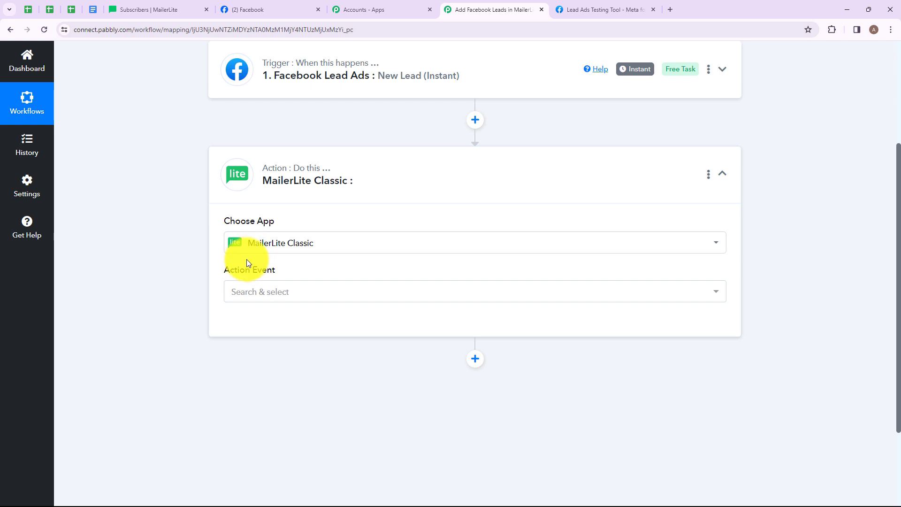
# - Set the MailerLite Classic action event to Add or Update Subscriber in the Group
pyautogui.click(288, 290)
pyautogui.click(301, 292)
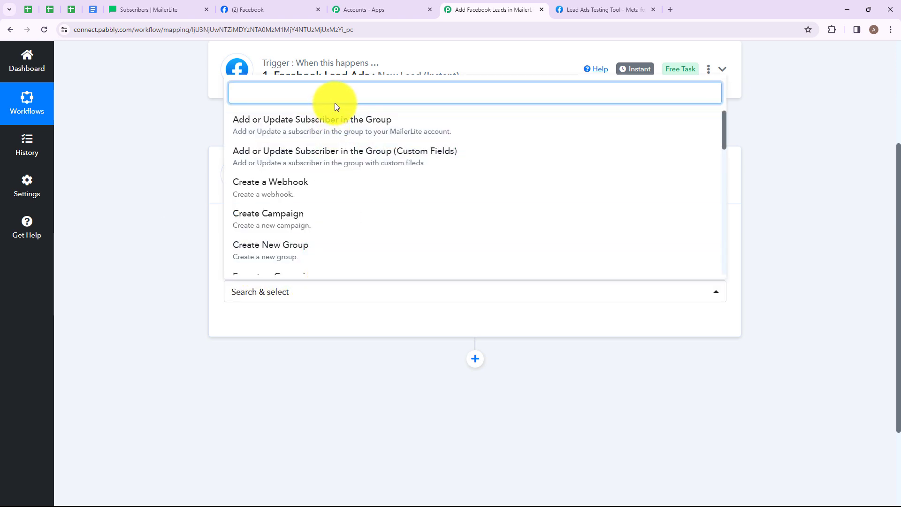
pyautogui.scroll(-10, 348, 185)
pyautogui.scroll(10, 352, 193)
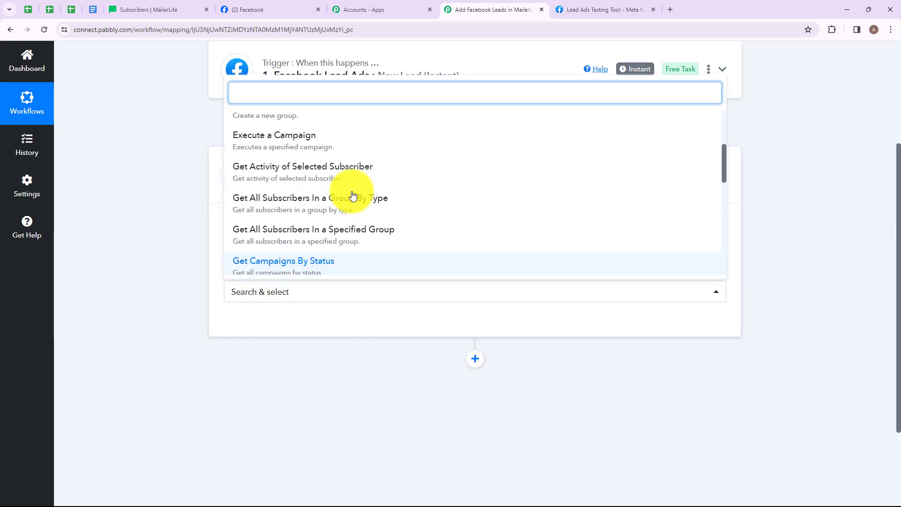
pyautogui.scroll(1, 353, 195)
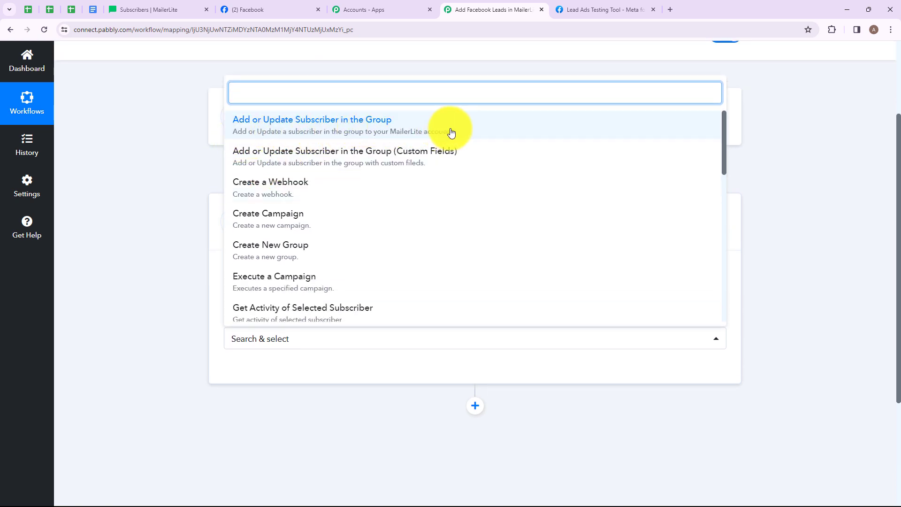
pyautogui.click(399, 130)
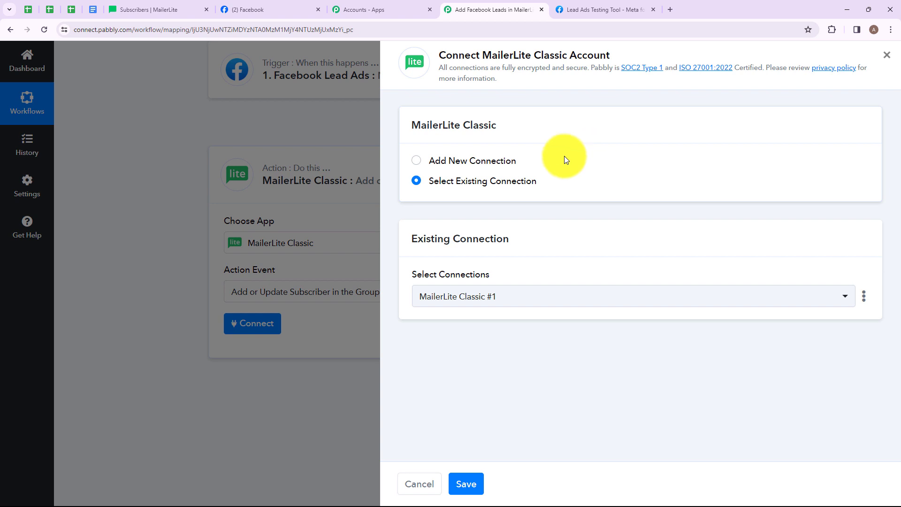
# - Choose to add a new MailerLite Classic connection and read the instructions for obtaining its API key
pyautogui.click(512, 163)
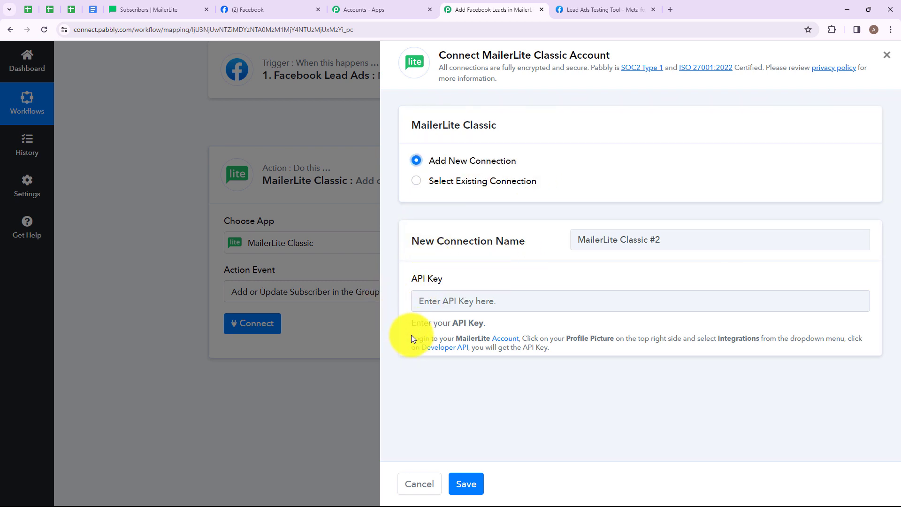
pyautogui.moveTo(413, 339); pyautogui.dragTo(562, 347)
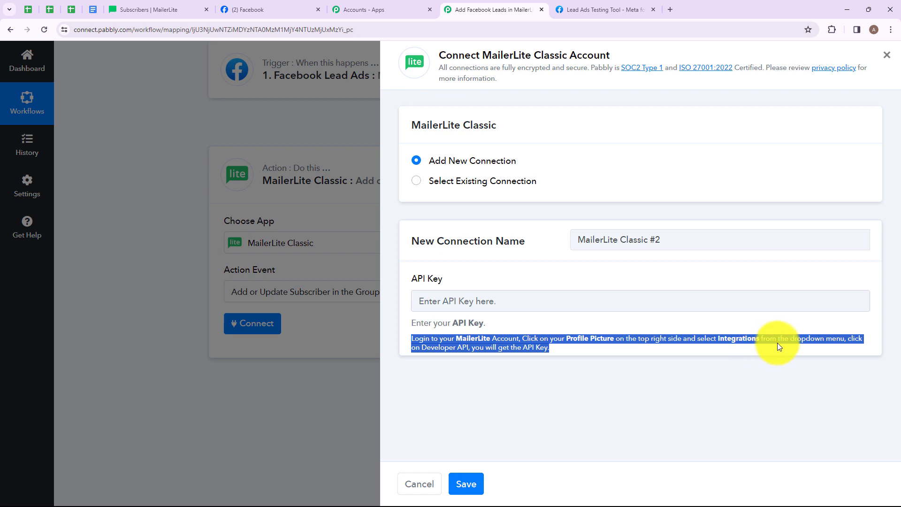
pyautogui.click(495, 377)
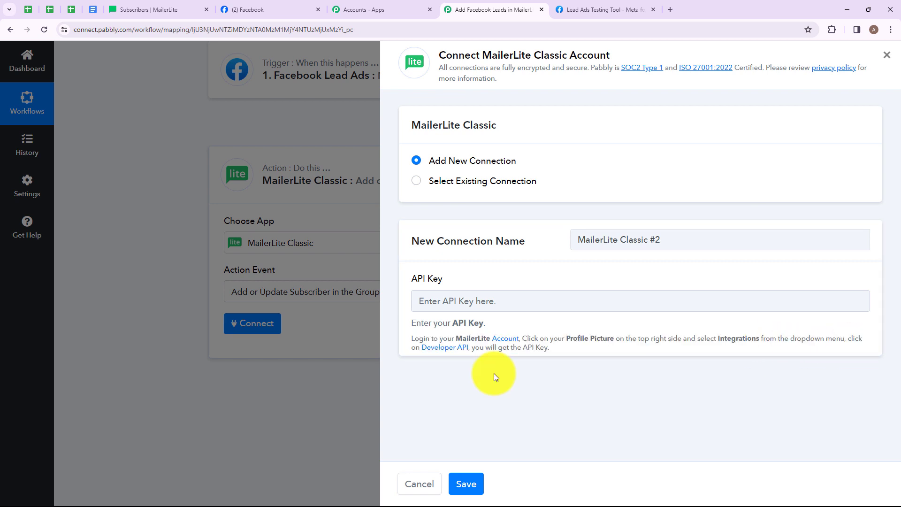
# - Switch to MailerLite and generate a developer API token named "Dummy Key" from its integrations, accepting the API token requirements
pyautogui.click(165, 10)
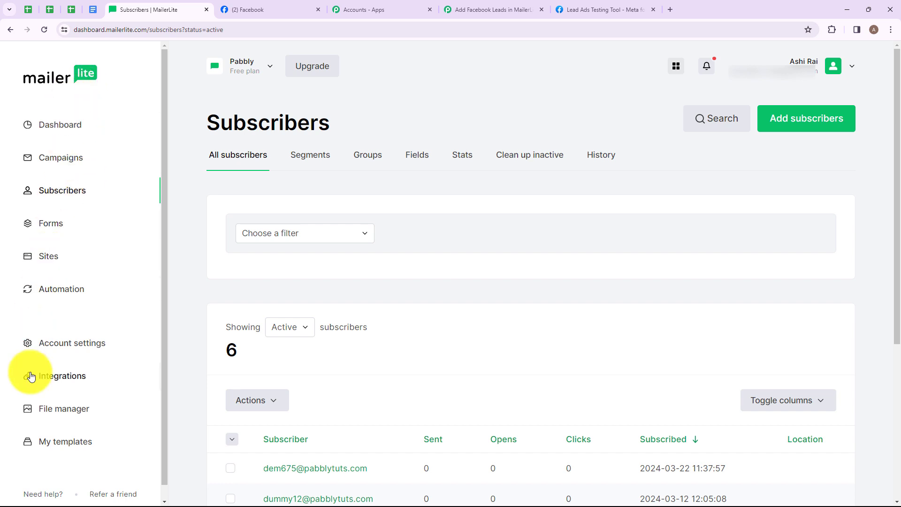
pyautogui.click(52, 371)
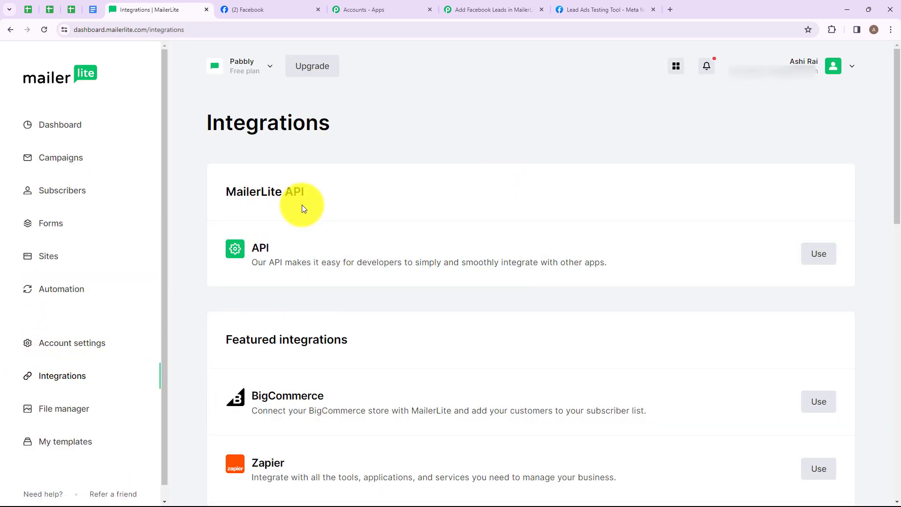
pyautogui.click(818, 257)
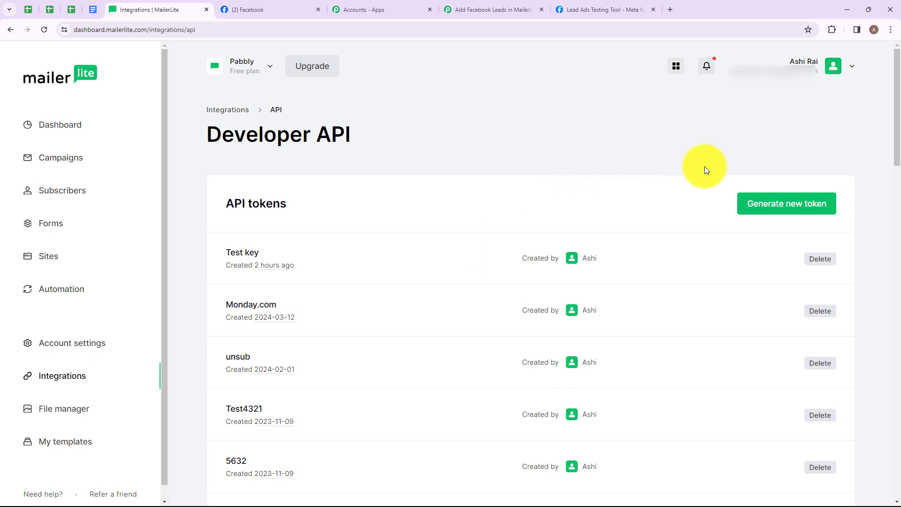
pyautogui.click(768, 203)
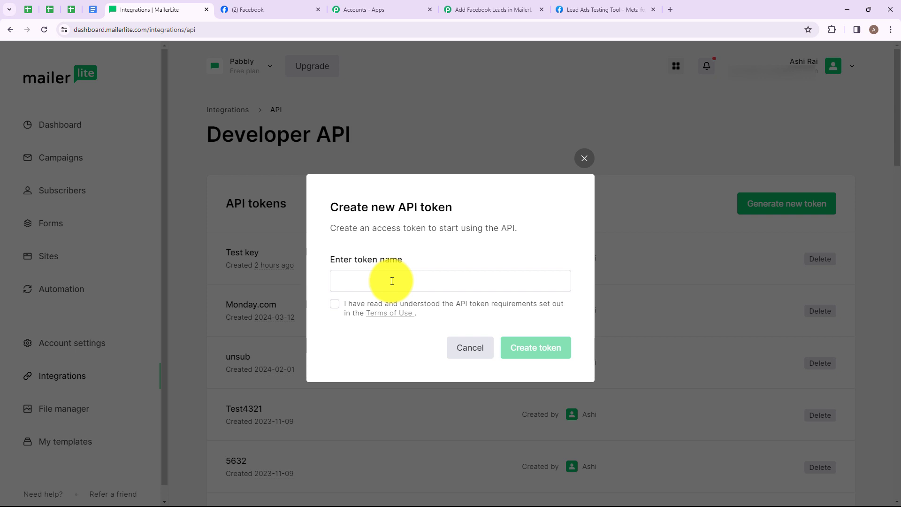
pyautogui.hotkey('ctrl', 'v')
pyautogui.moveTo(331, 280); pyautogui.dragTo(589, 311)
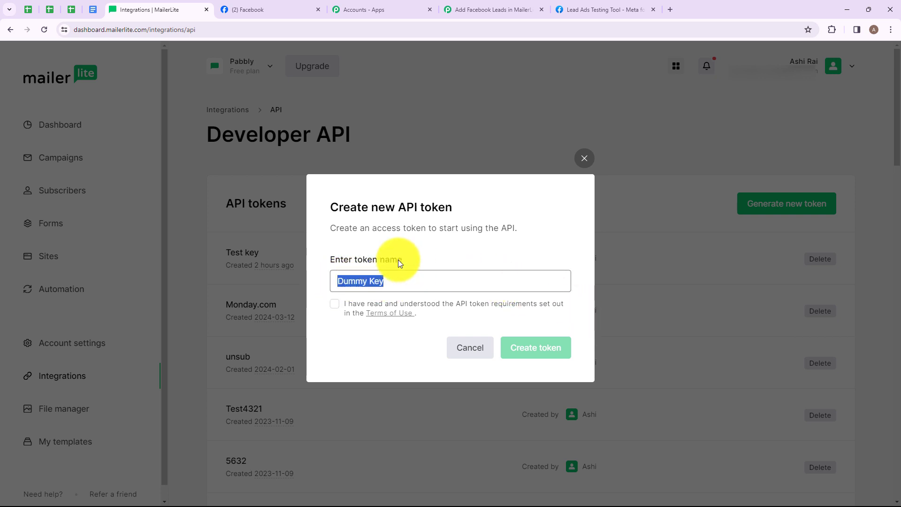
pyautogui.click(335, 304)
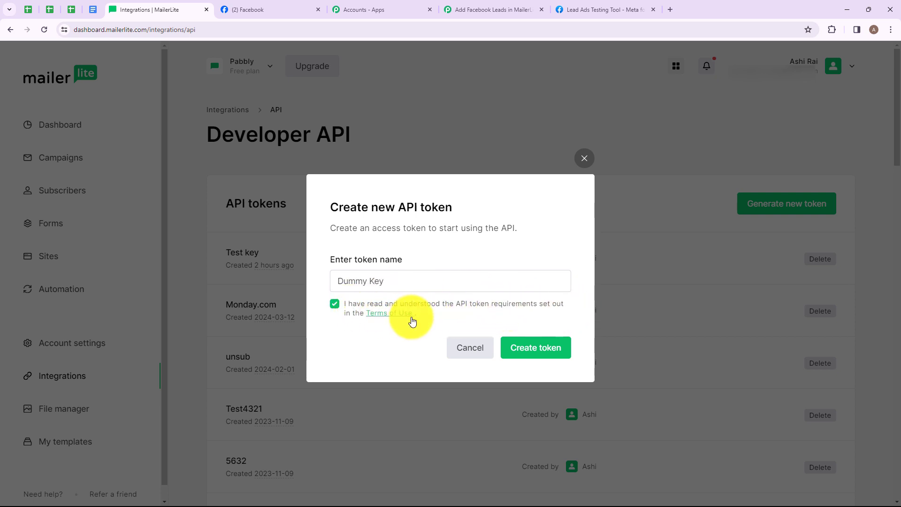
pyautogui.click(538, 353)
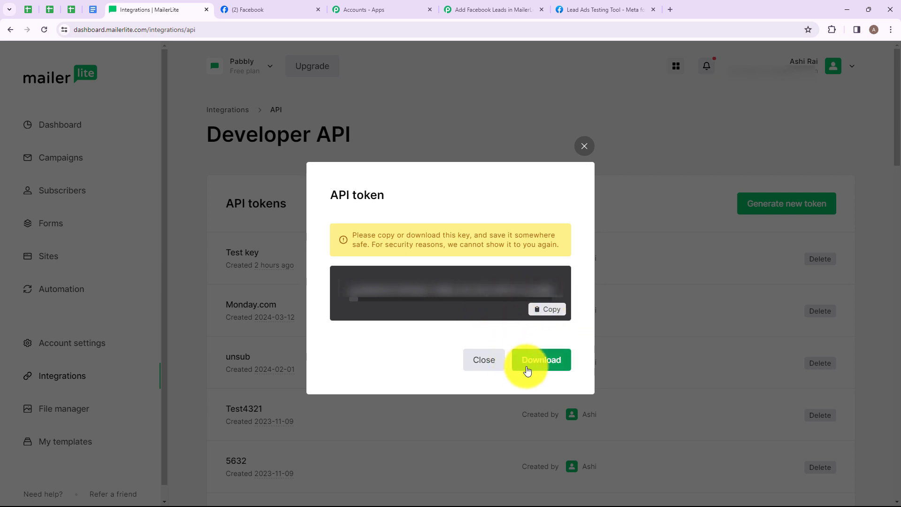
# - Return to Pabbly Connect, paste the MailerLite API key into the new connection and save it
pyautogui.click(477, 9)
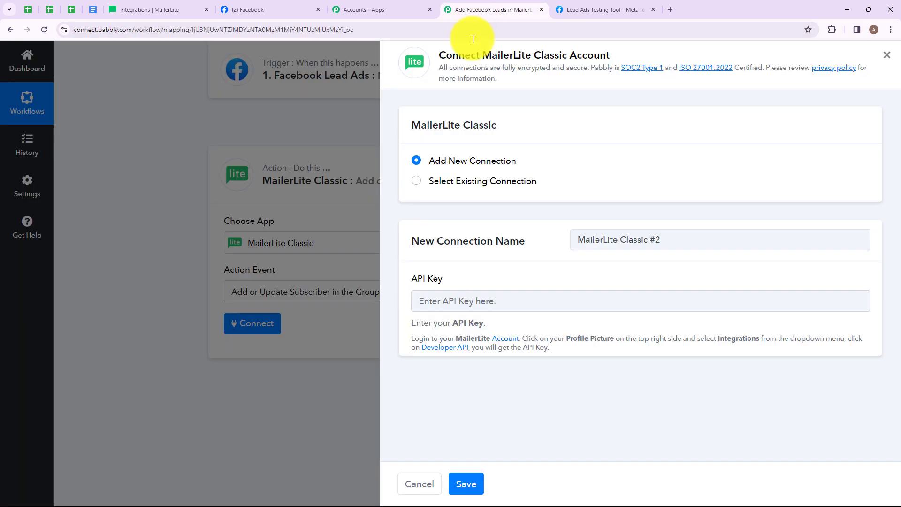
pyautogui.click(467, 300)
pyautogui.hotkey('ctrl', 'v')
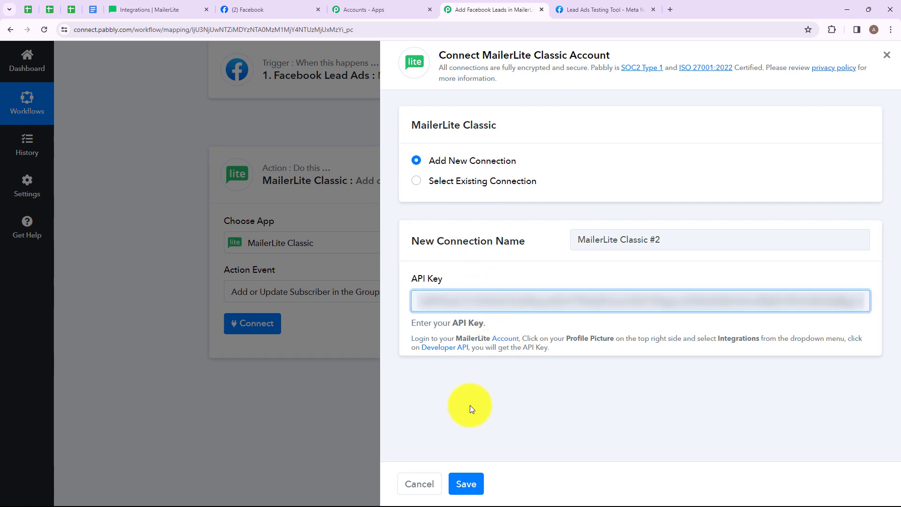
pyautogui.click(467, 483)
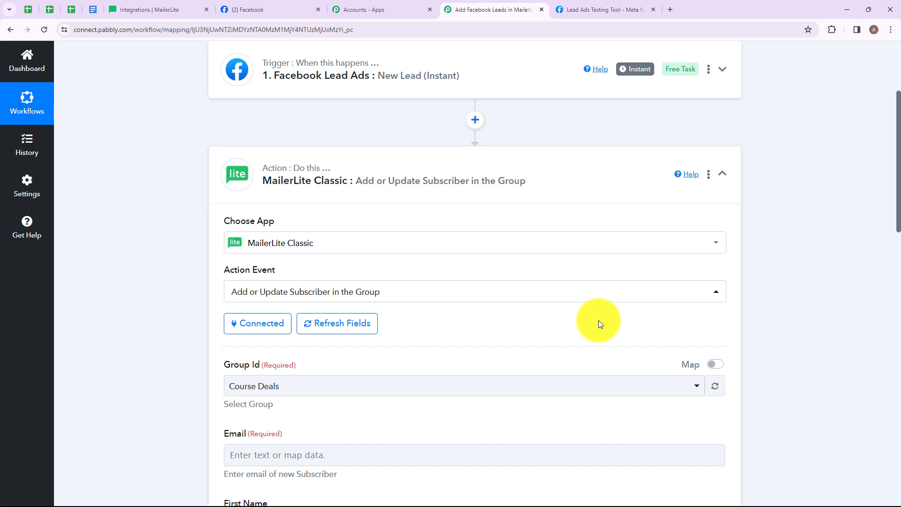
# - Check the subscriber groups in MailerLite and set the action step's Group Id to Product Deals in Pabbly Connect
pyautogui.scroll(-2, 452, 215)
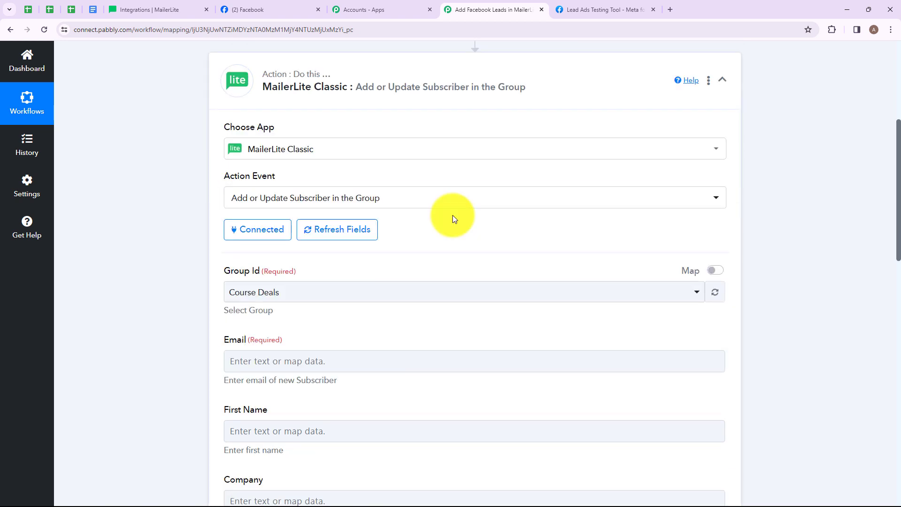
pyautogui.scroll(-2, 321, 203)
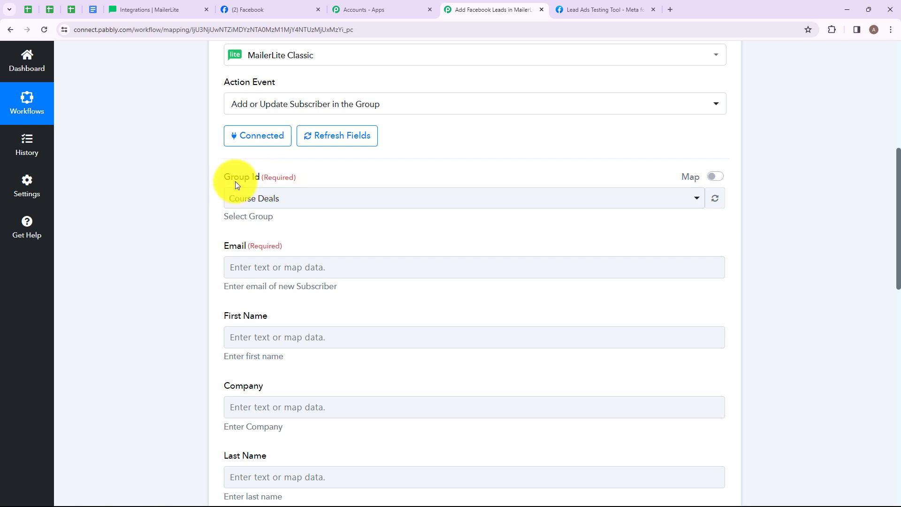
pyautogui.click(295, 205)
pyautogui.click(149, 8)
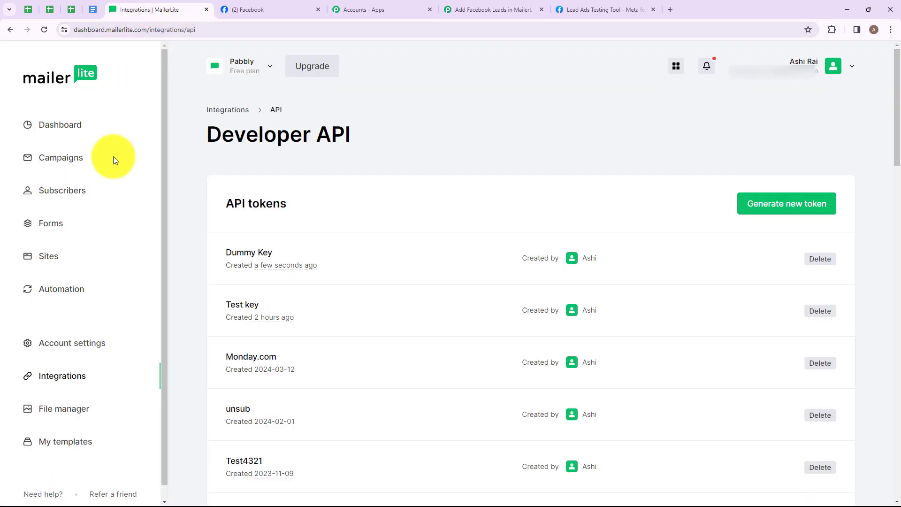
pyautogui.click(97, 178)
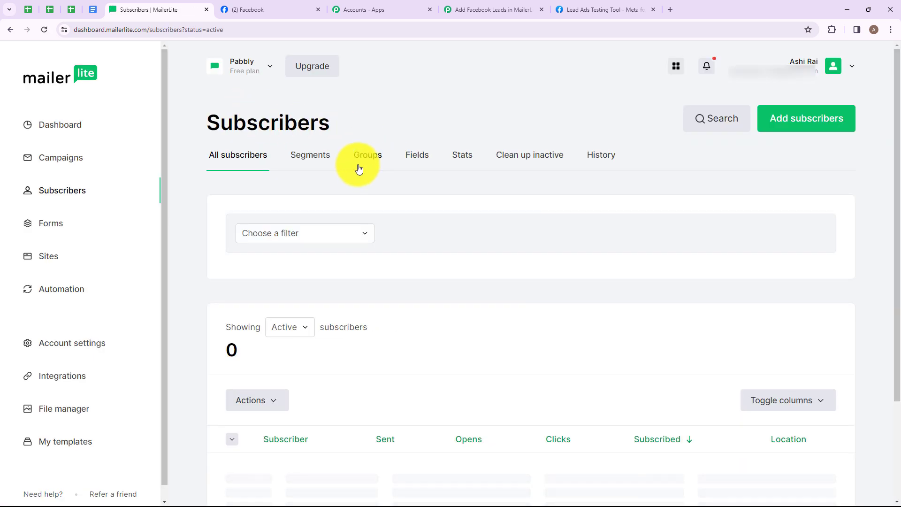
pyautogui.click(359, 167)
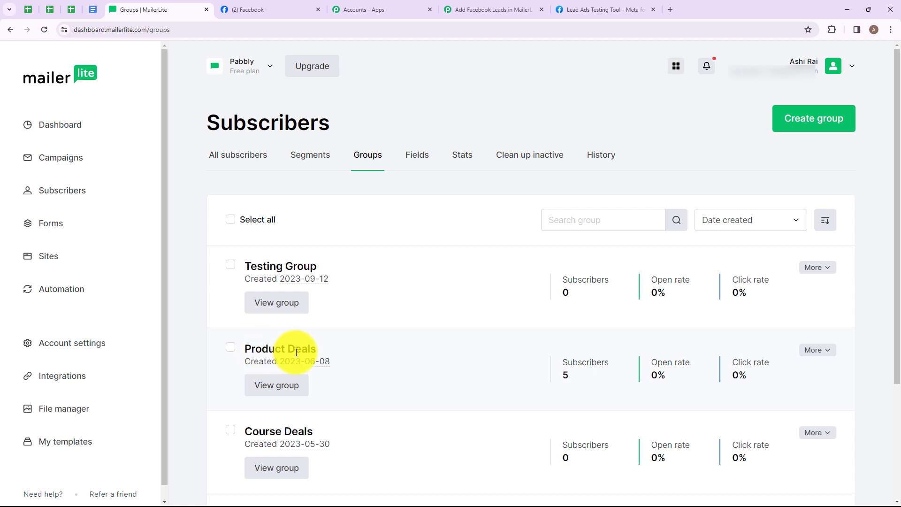
pyautogui.click(496, 7)
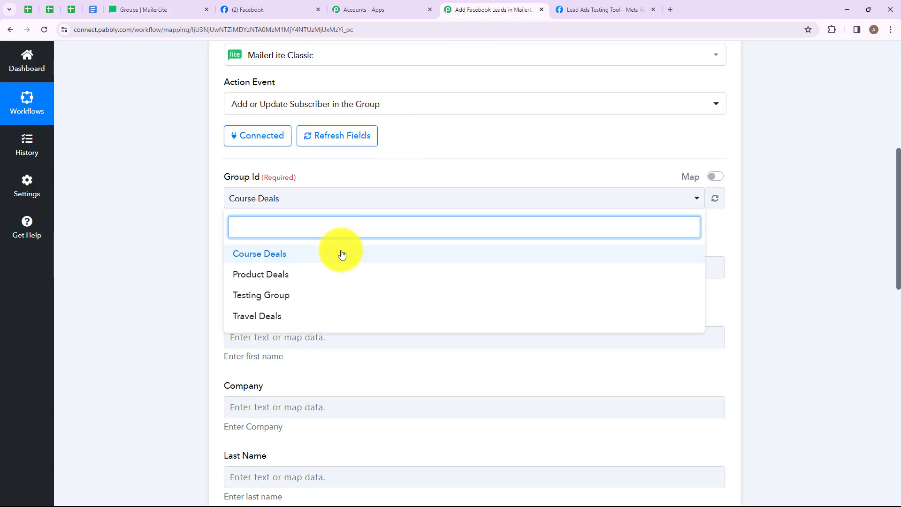
pyautogui.click(341, 276)
# - Review the subscriber fields and map Email to the Res4 Email value from the Facebook Lead Ads trigger
pyautogui.scroll(-1, 211, 234)
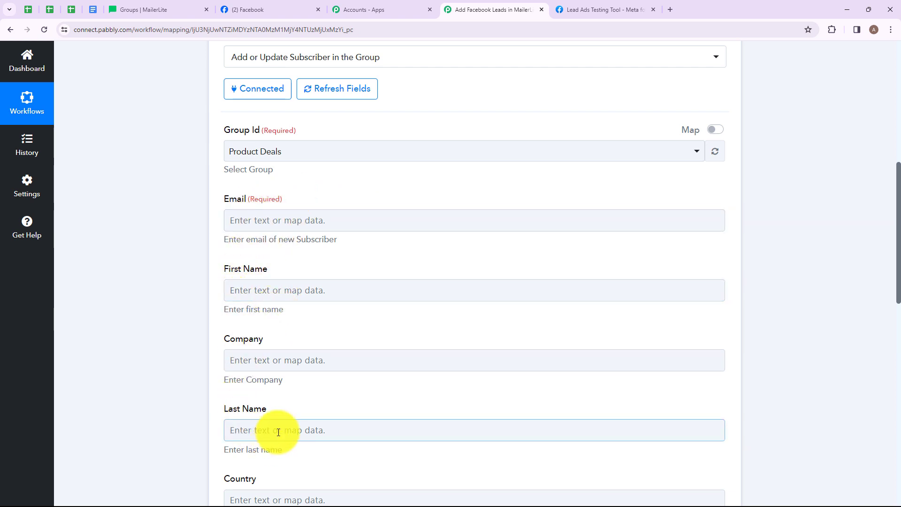
pyautogui.scroll(-1, 287, 394)
pyautogui.scroll(-3, 287, 393)
pyautogui.scroll(2, 300, 175)
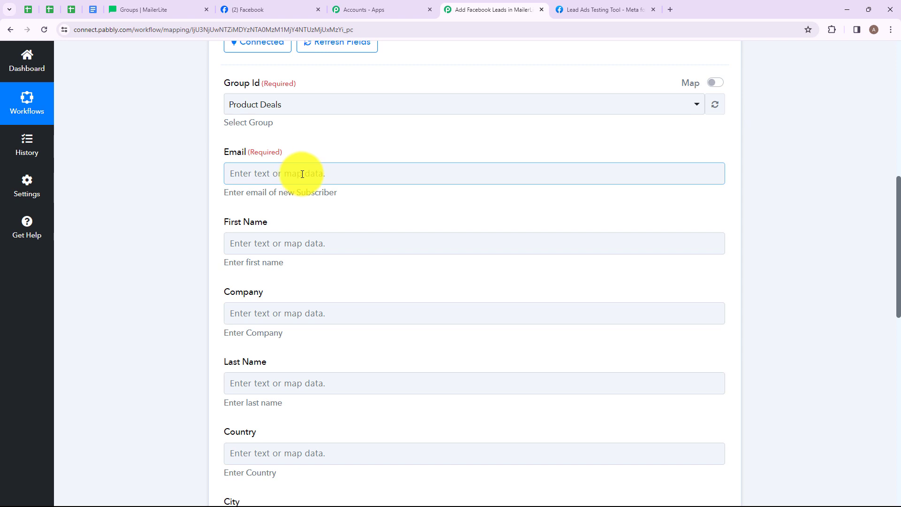
pyautogui.click(302, 174)
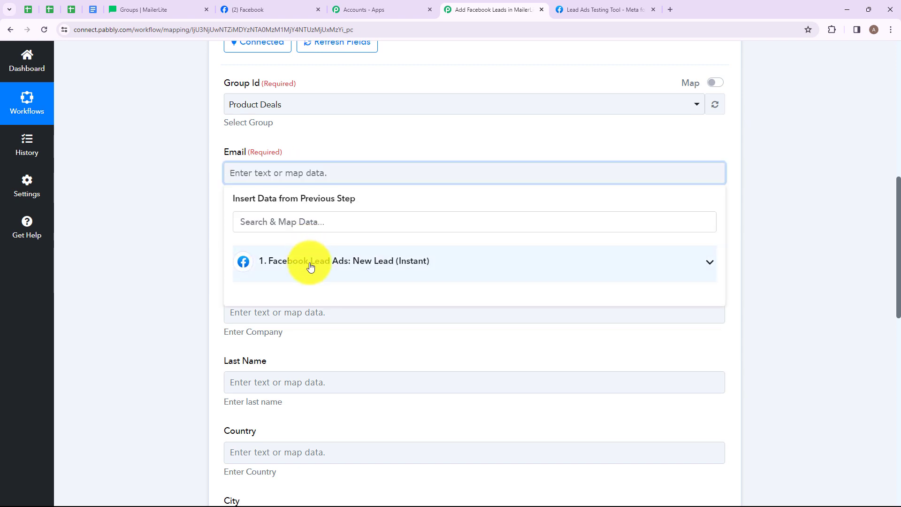
pyautogui.click(393, 273)
pyautogui.click(332, 338)
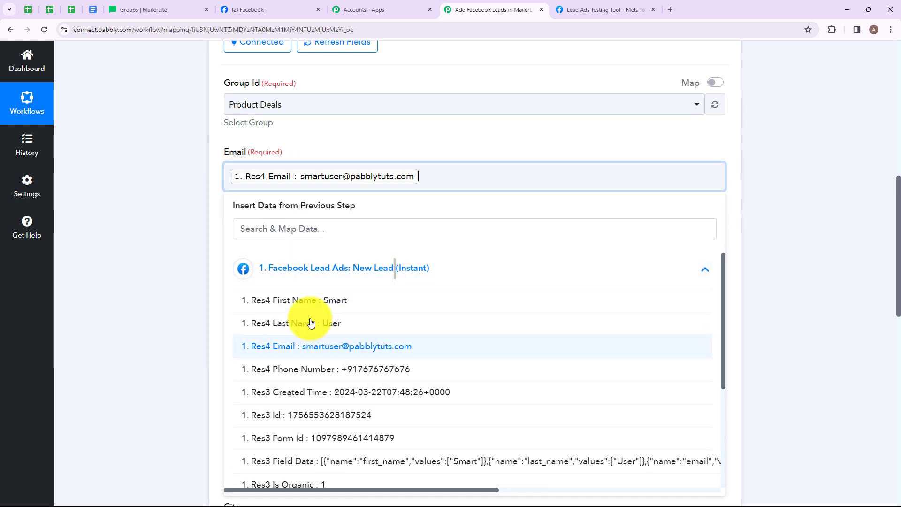
# - Map First Name and Last Name to the trigger's Res4 First Name and Res4 Last Name values
pyautogui.click(306, 249)
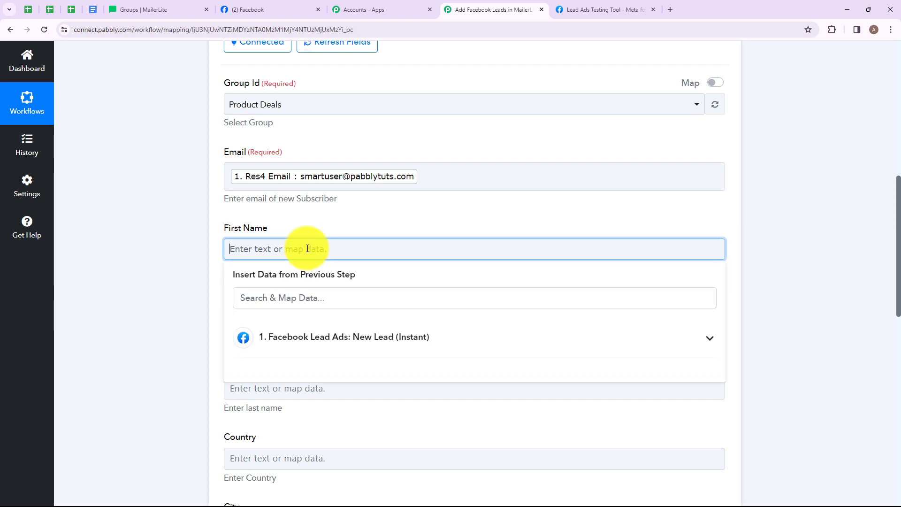
pyautogui.click(302, 338)
pyautogui.click(326, 367)
pyautogui.click(324, 395)
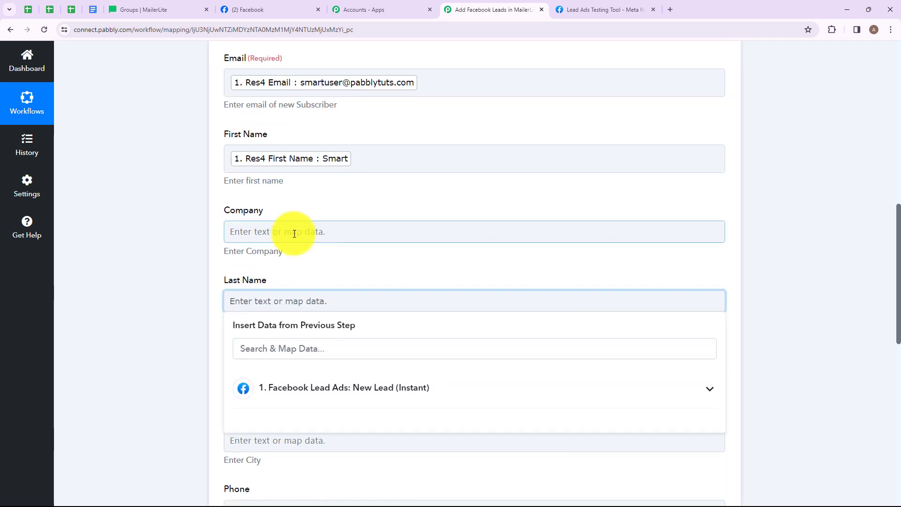
pyautogui.click(312, 387)
pyautogui.click(317, 439)
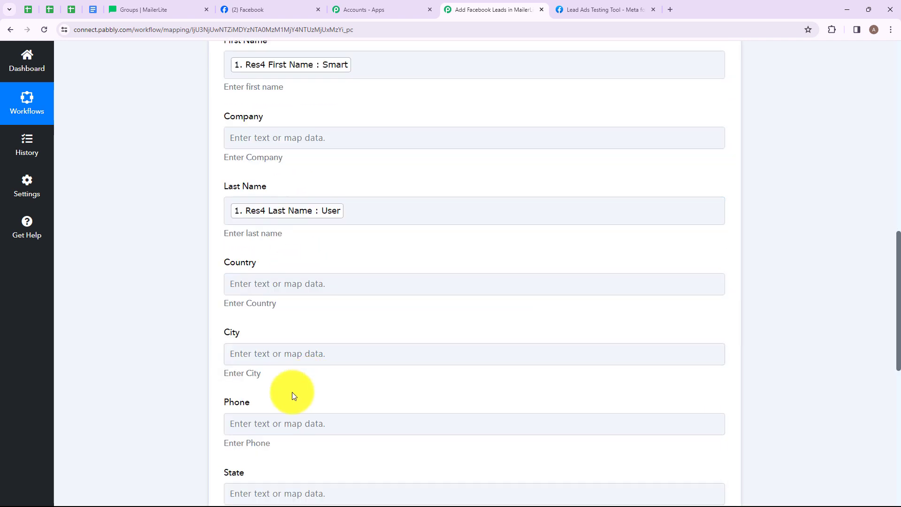
# - Map the Phone field to the Res4 Phone Number value from the Facebook Lead Ads trigger
pyautogui.click(285, 423)
pyautogui.scroll(-3, 357, 423)
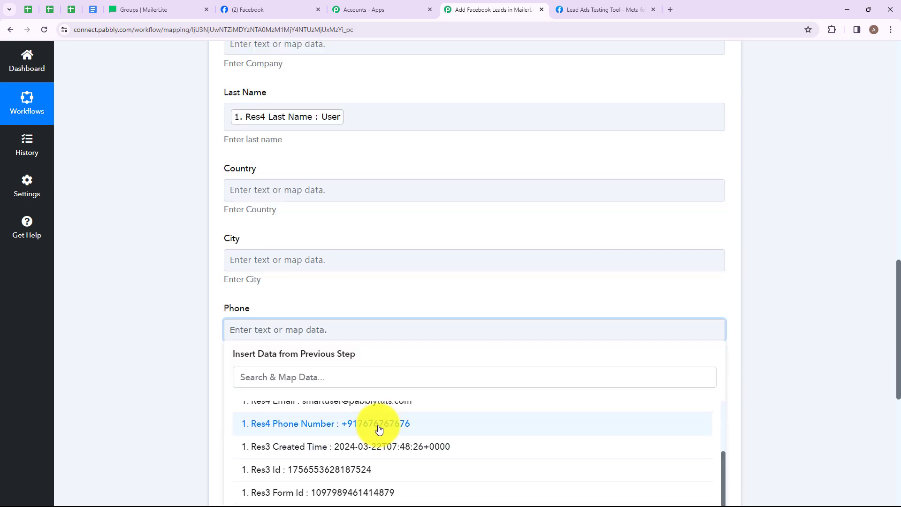
pyautogui.click(376, 424)
# - Leave the State and Zip fields empty, save the MailerLite action and send a test request
pyautogui.scroll(-3, 310, 225)
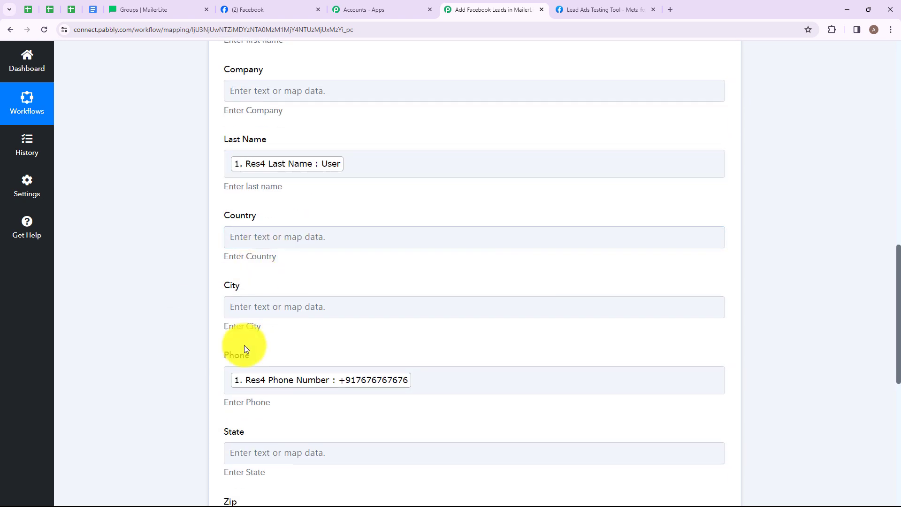
pyautogui.scroll(-2, 308, 295)
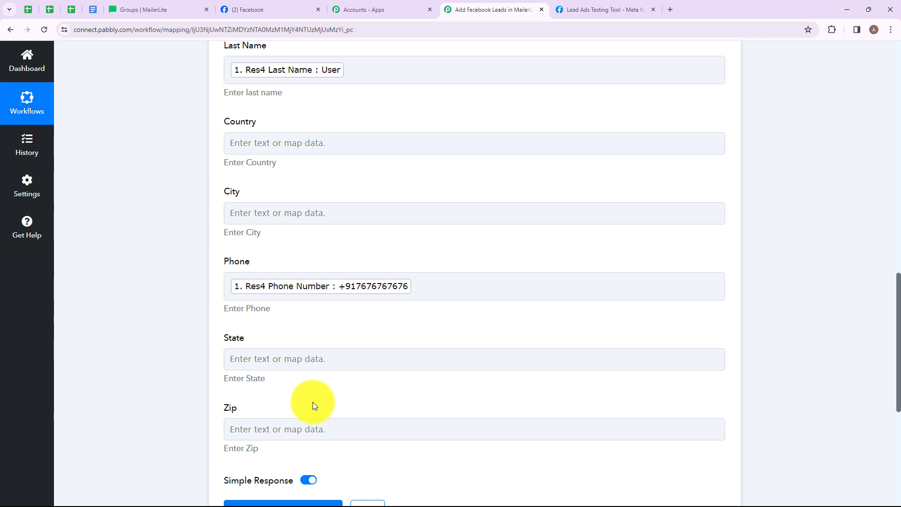
pyautogui.scroll(-2, 313, 402)
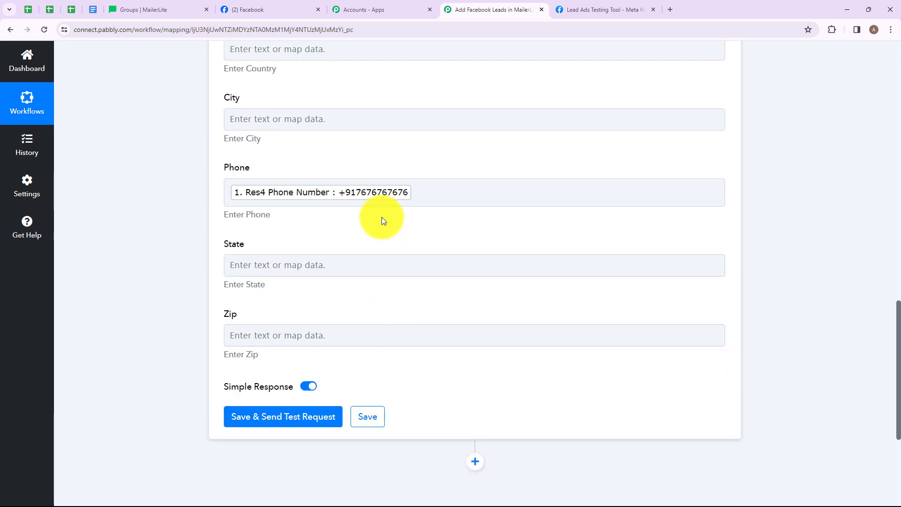
pyautogui.click(281, 421)
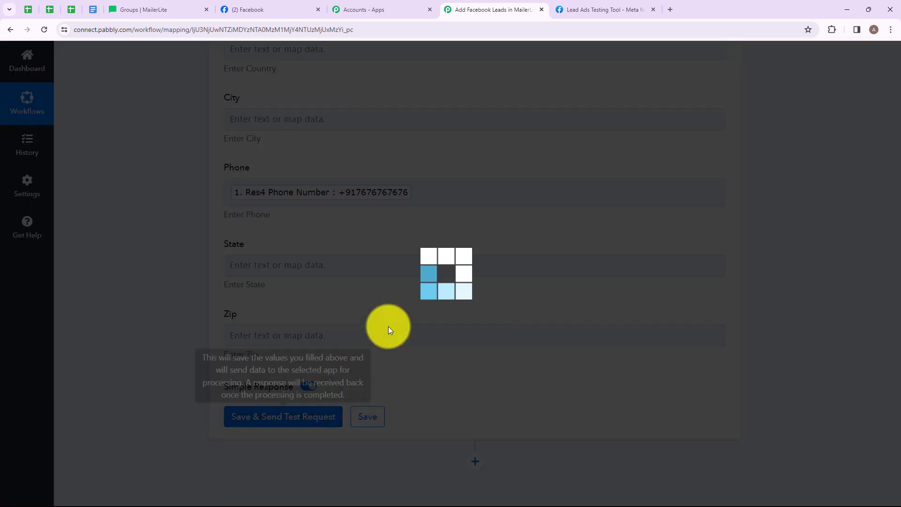
# - Review the response returned by the MailerLite action's test request, including the subscriber's name, email and field values
pyautogui.scroll(-5, 549, 332)
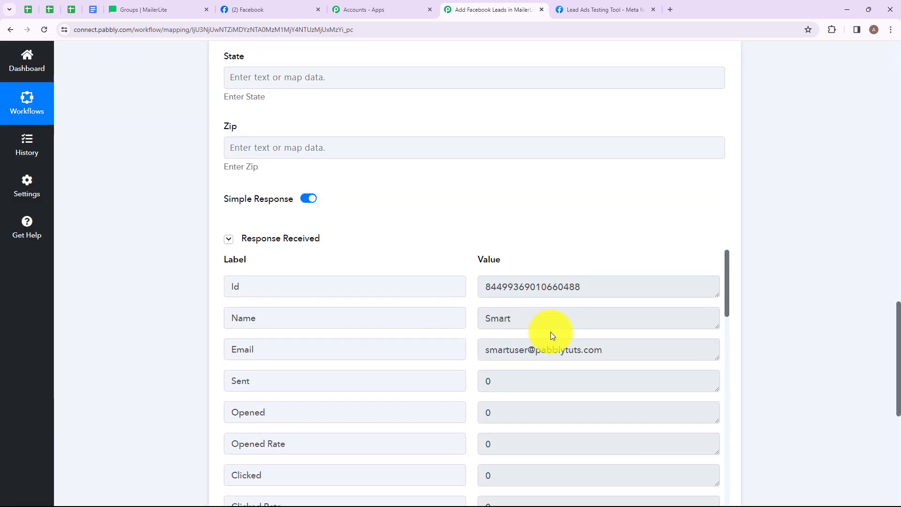
pyautogui.scroll(-3, 557, 328)
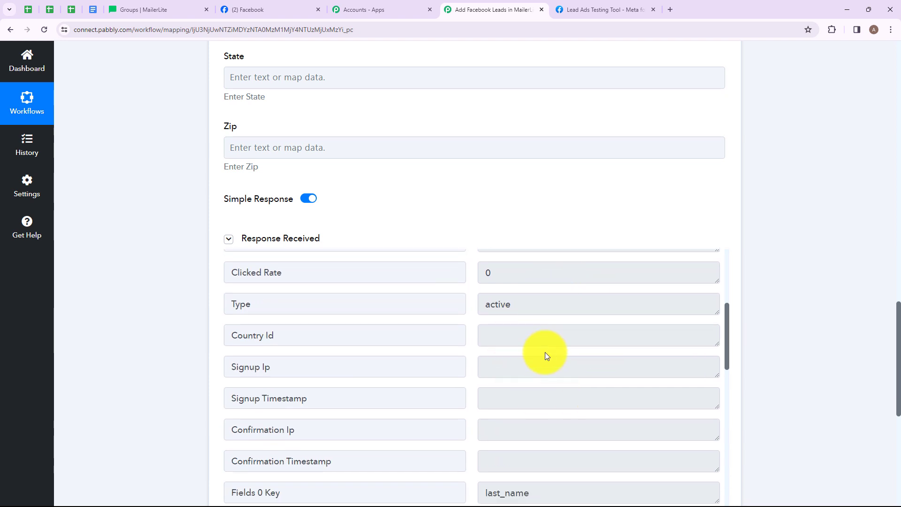
pyautogui.scroll(-2, 540, 291)
pyautogui.scroll(-2, 535, 253)
pyautogui.scroll(-3, 545, 222)
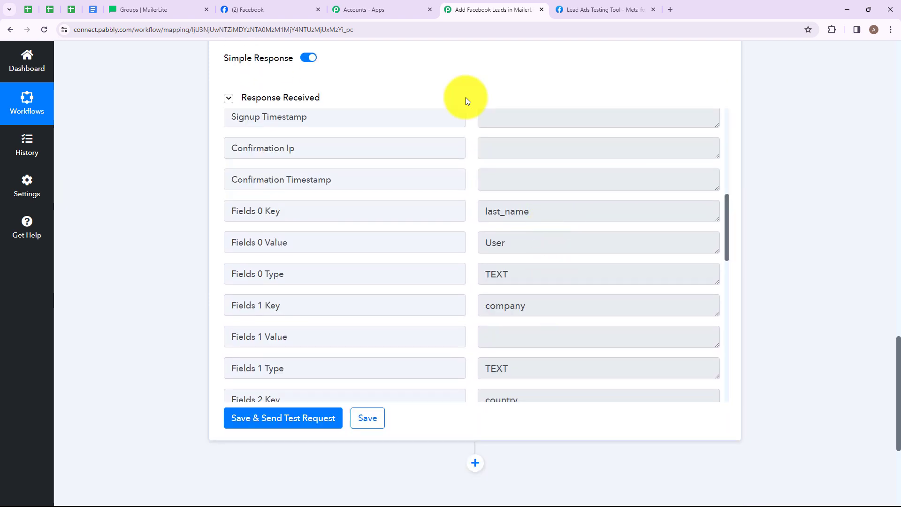
# - Switch to MailerLite, refresh the groups page and check the all-subscribers list for the test lead's entry
pyautogui.click(161, 8)
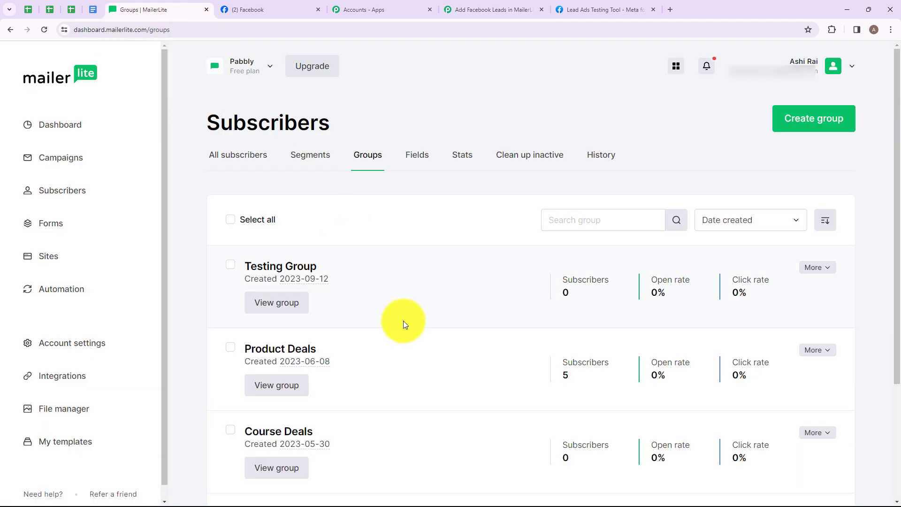
pyautogui.click(43, 30)
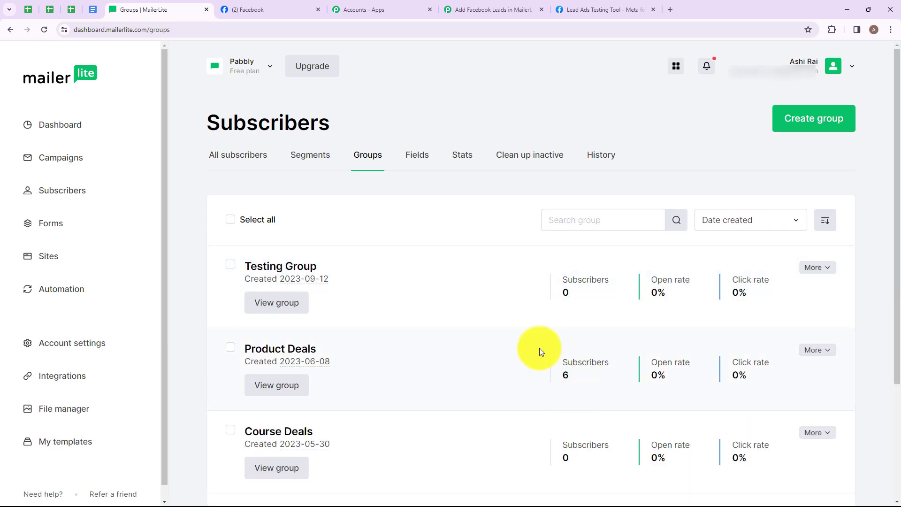
pyautogui.click(227, 156)
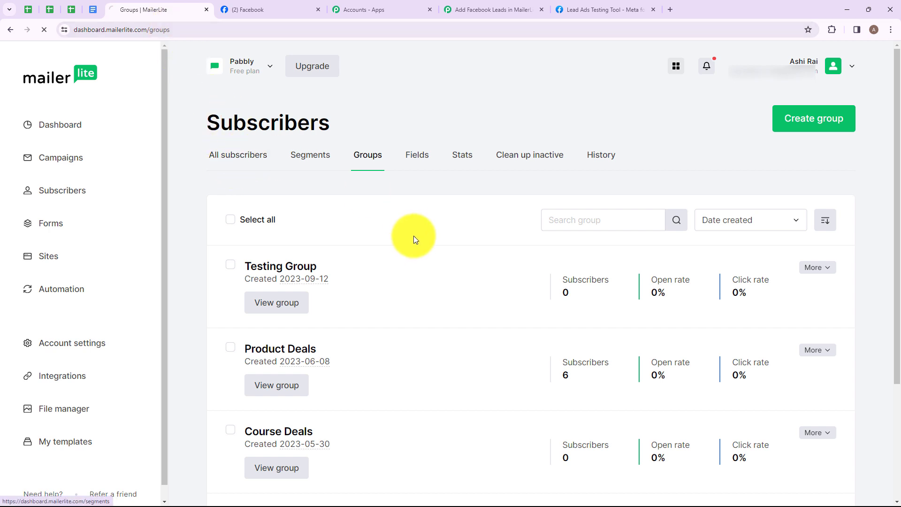
pyautogui.scroll(-1, 368, 338)
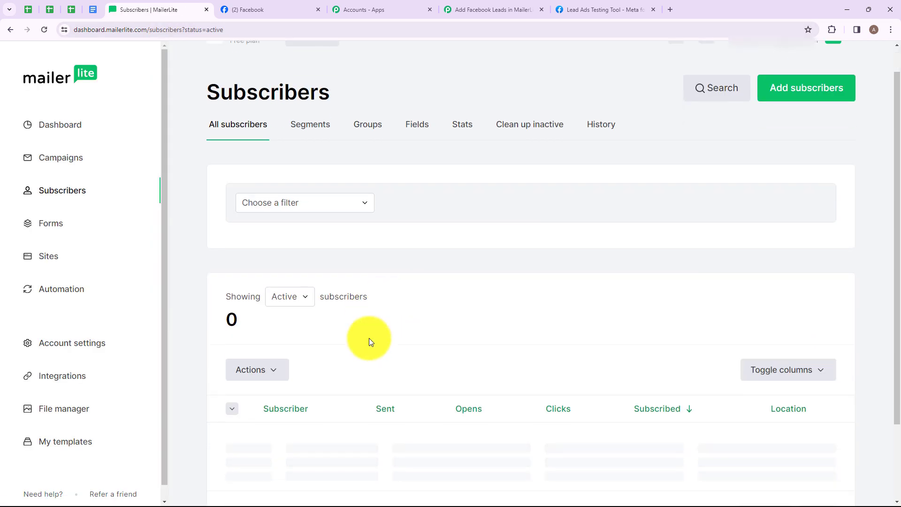
pyautogui.scroll(-5, 376, 334)
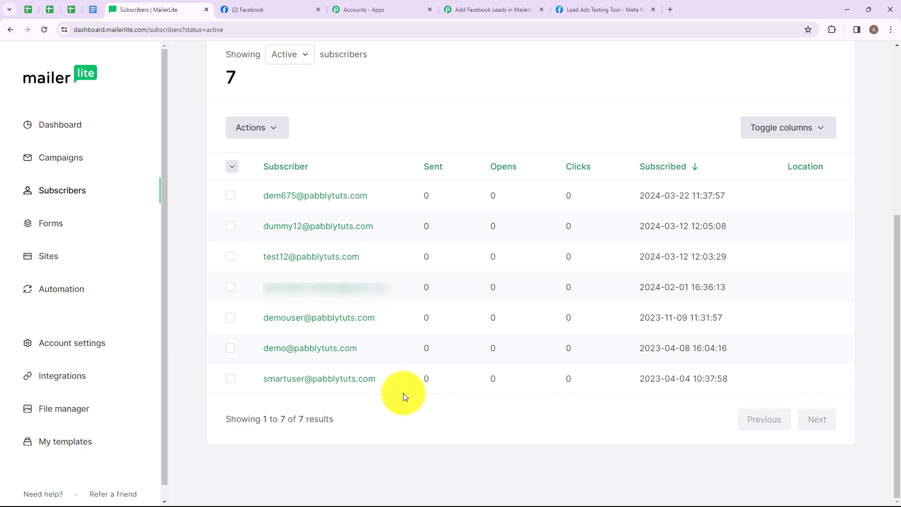
# - Switch to Meta's Lead Ads Testing Tool, delete the existing test lead for Regal Radiance's LeadGen Form! and reload the page
pyautogui.click(600, 8)
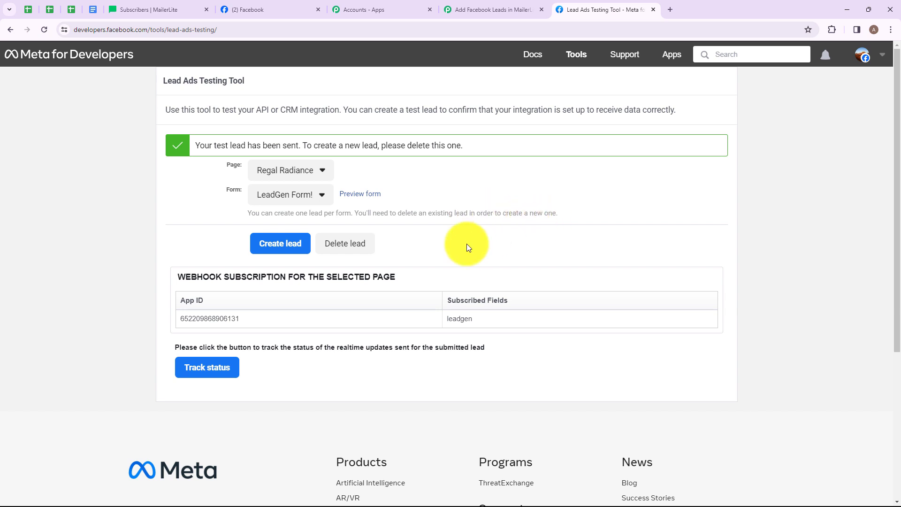
pyautogui.click(327, 238)
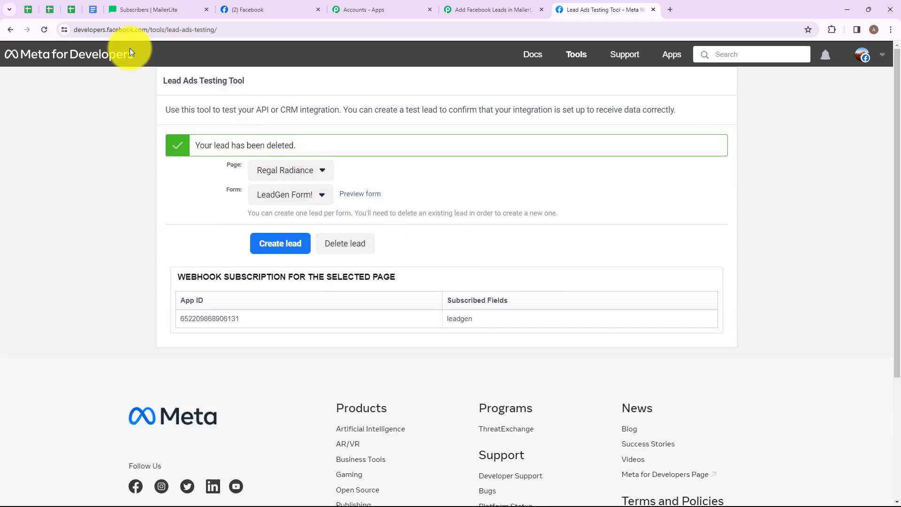
pyautogui.click(44, 30)
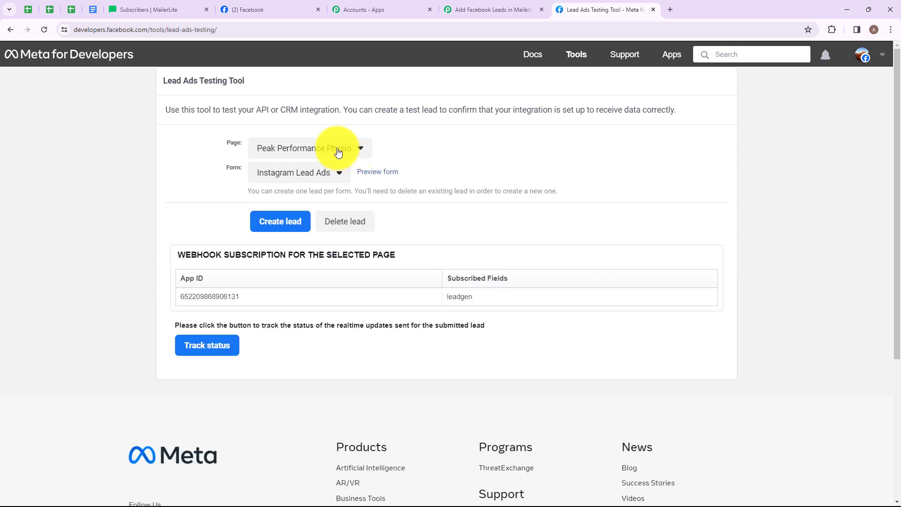
# - Select the Regal Radiance page and submit a new test lead through the form preview with first name, last name, email and phone number
pyautogui.click(338, 149)
pyautogui.scroll(-3, 352, 262)
pyautogui.click(352, 413)
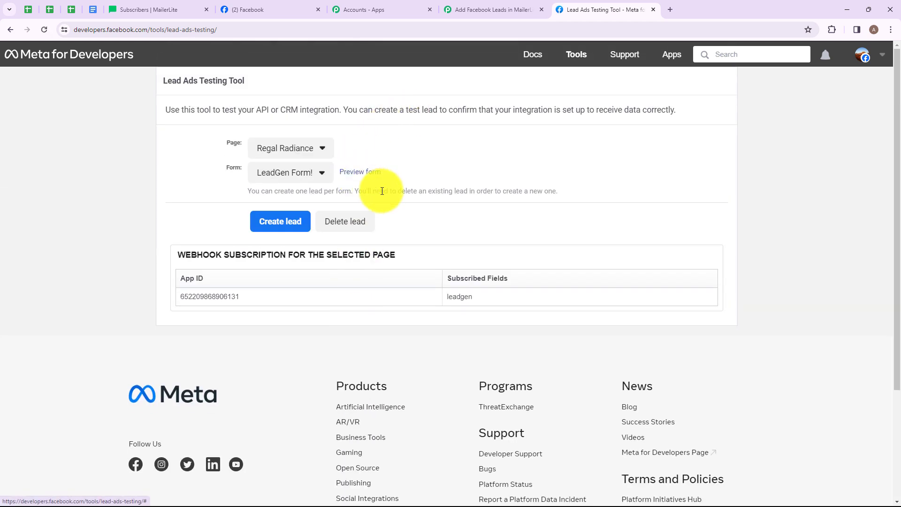
pyautogui.click(374, 171)
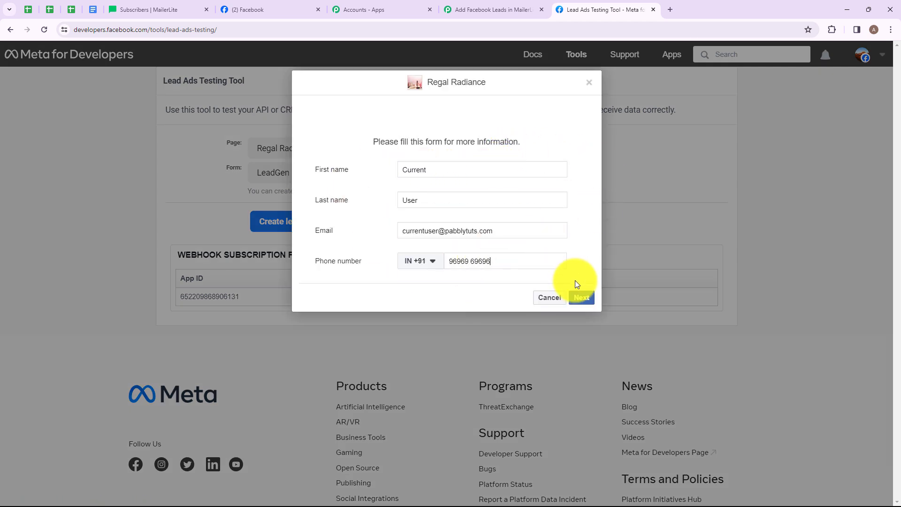
pyautogui.click(581, 297)
pyautogui.click(578, 223)
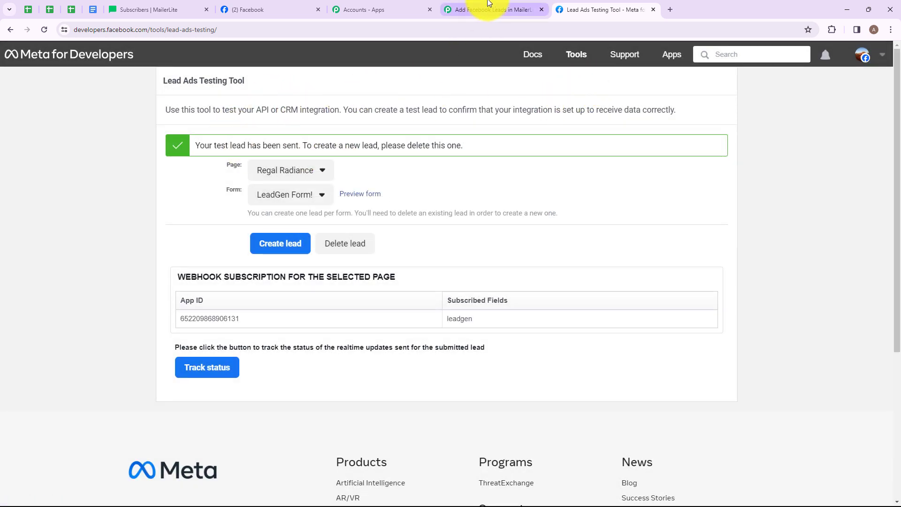
# - Switch to MailerLite, reload the subscribers list and check it for the newly submitted lead
pyautogui.click(156, 10)
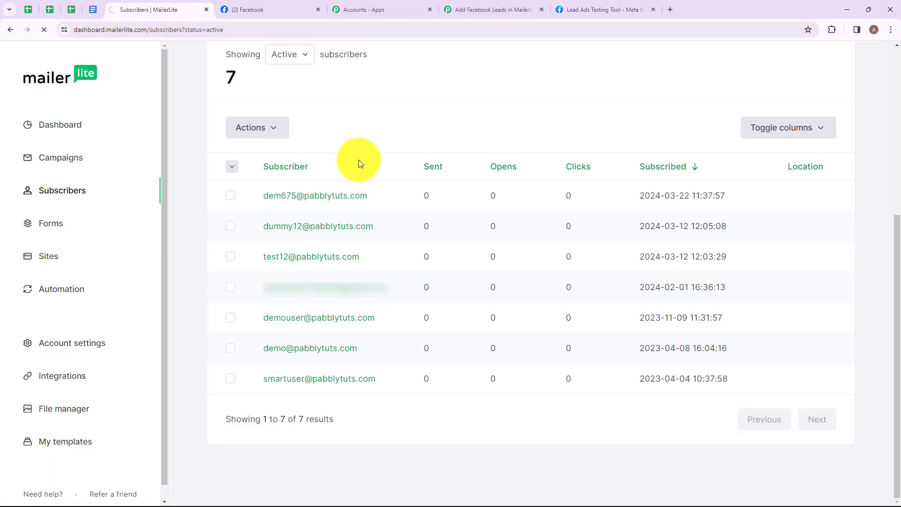
pyautogui.press('F5')
pyautogui.scroll(-5, 384, 178)
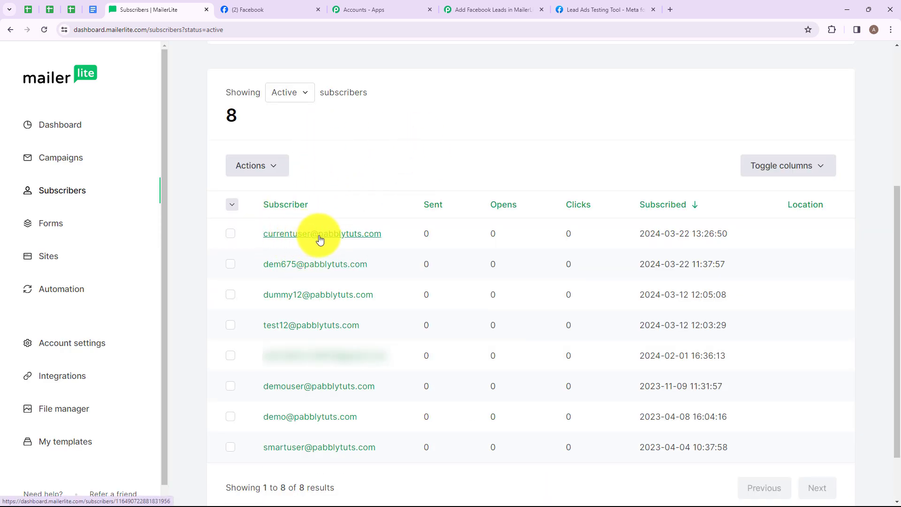
pyautogui.scroll(3, 319, 239)
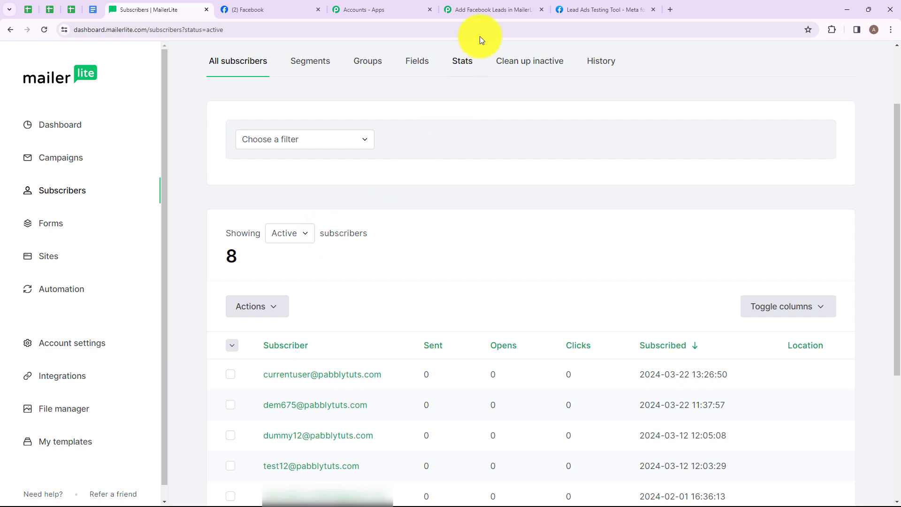
# - Return to the Add Facebook Leads in MailerLite workflow in Pabbly Connect and collapse the MailerLite Classic action to view the overall setup
pyautogui.click(484, 7)
pyautogui.click(417, 261)
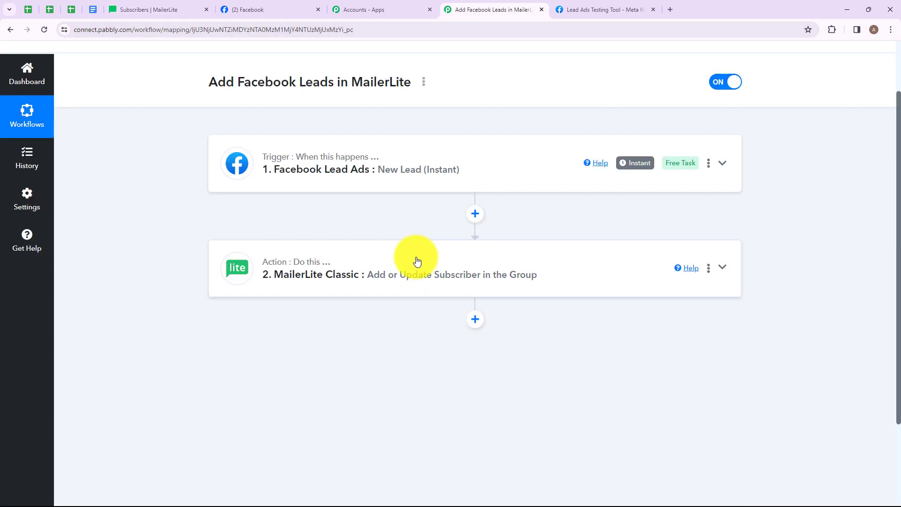
pyautogui.scroll(2, 278, 233)
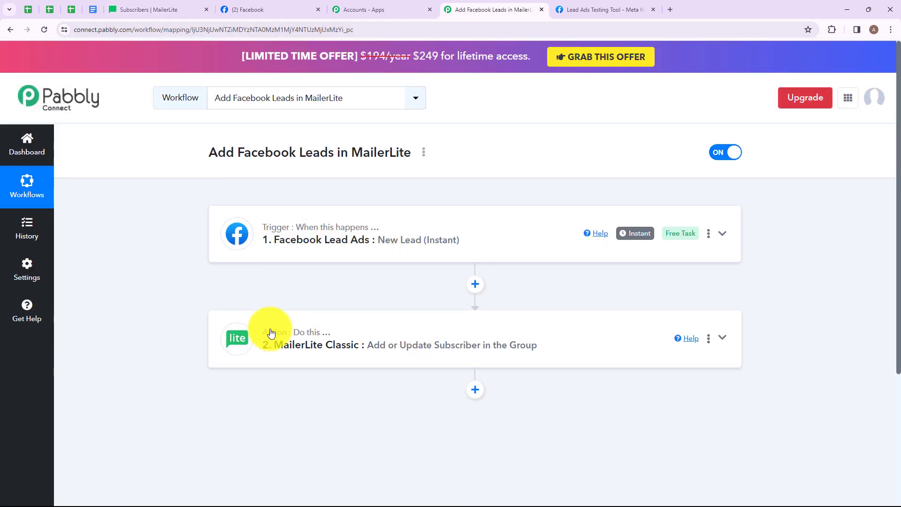